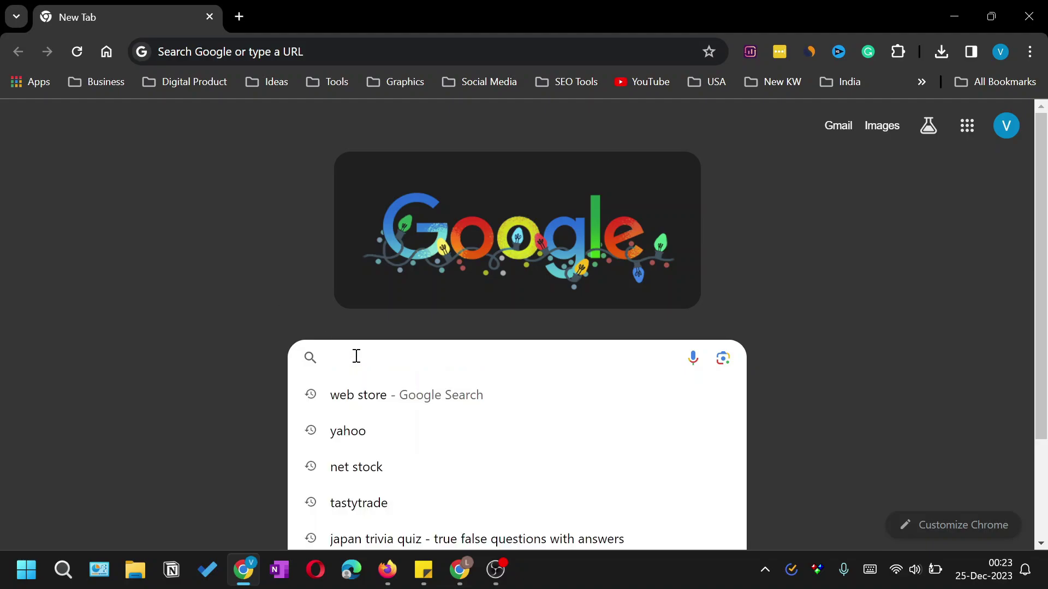
Go to the Chrome Web Store from a Google 'web store' search and close the search tab
{"action": "left_click", "coordinate": [361, 405]}
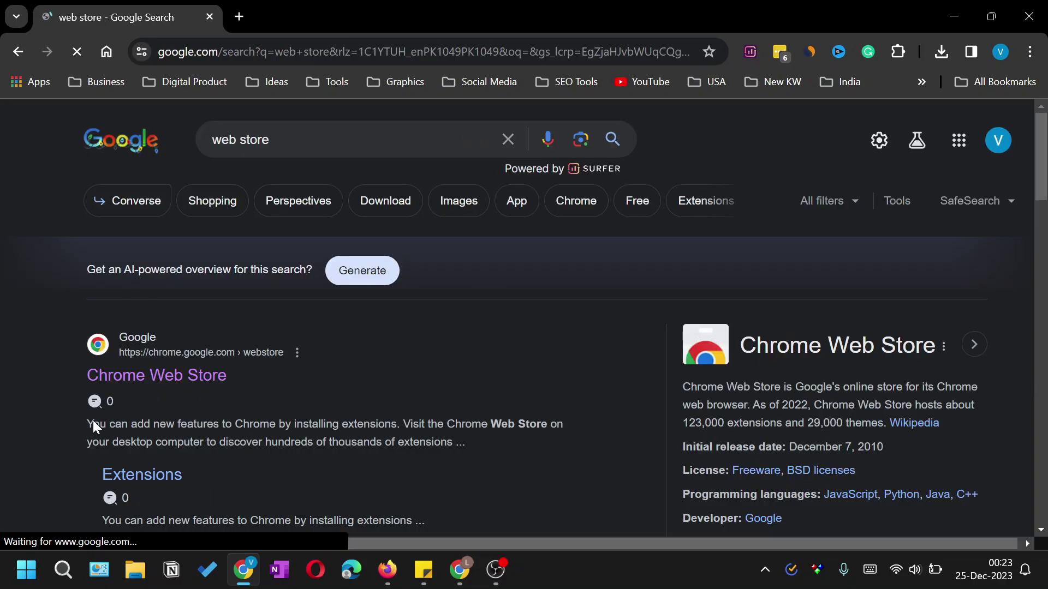
{"action": "left_click", "coordinate": [153, 382]}
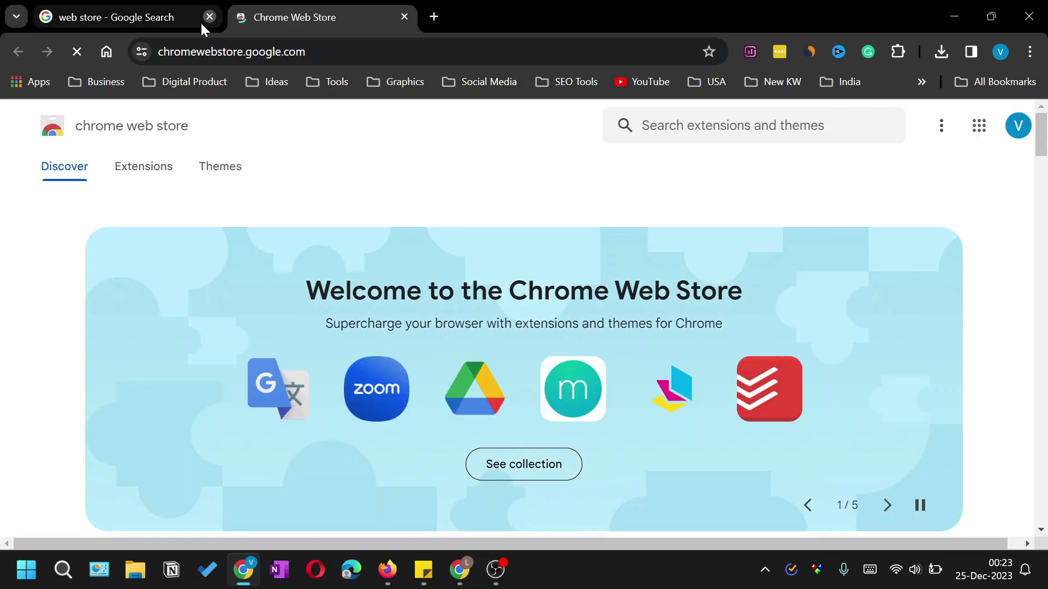
{"action": "left_click", "coordinate": [209, 18]}
Search the Chrome Web Store for 'ad blocker'
{"action": "left_click", "coordinate": [748, 124]}
{"action": "type", "text": "ad blocker"}
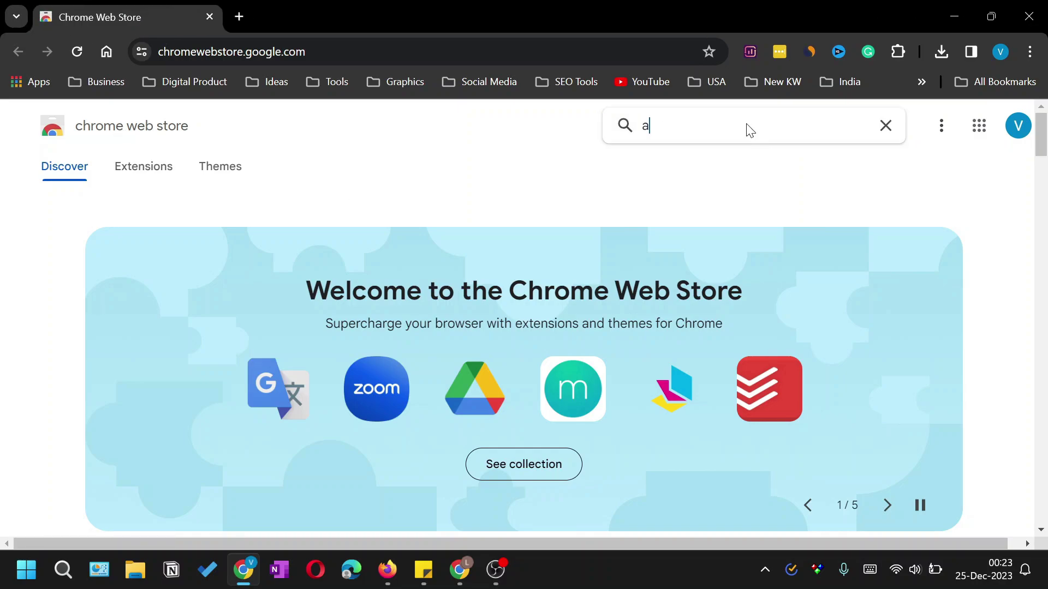
{"action": "key", "text": "Return"}
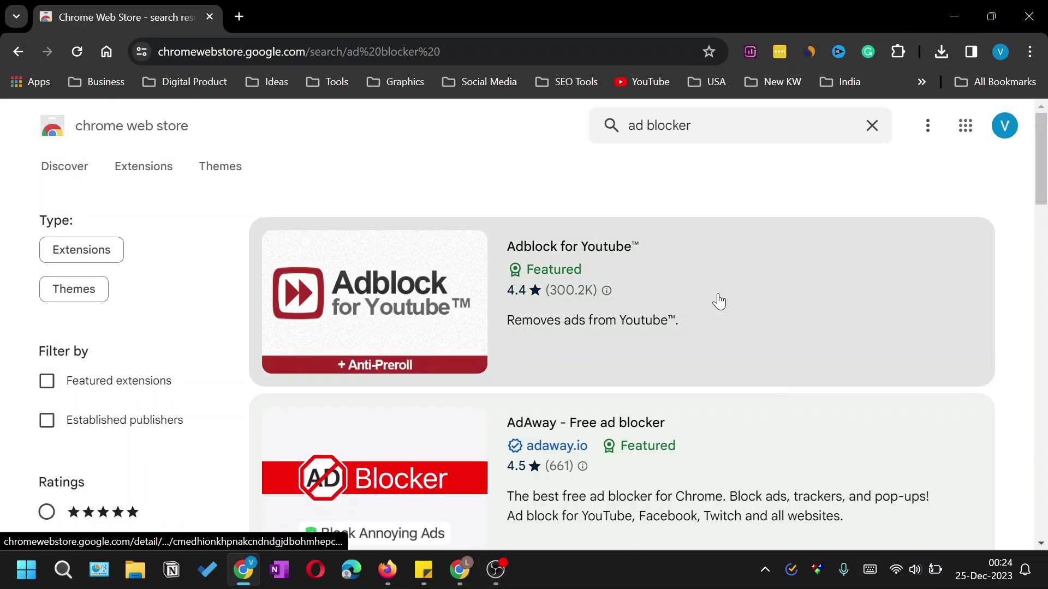
Compare the ad blocker results and open the 'AdBlock — best ad blocker' listing
{"action": "scroll", "coordinate": [461, 305], "scroll_direction": "down", "scroll_amount": 5}
{"action": "scroll", "coordinate": [464, 308], "scroll_direction": "down", "scroll_amount": 11}
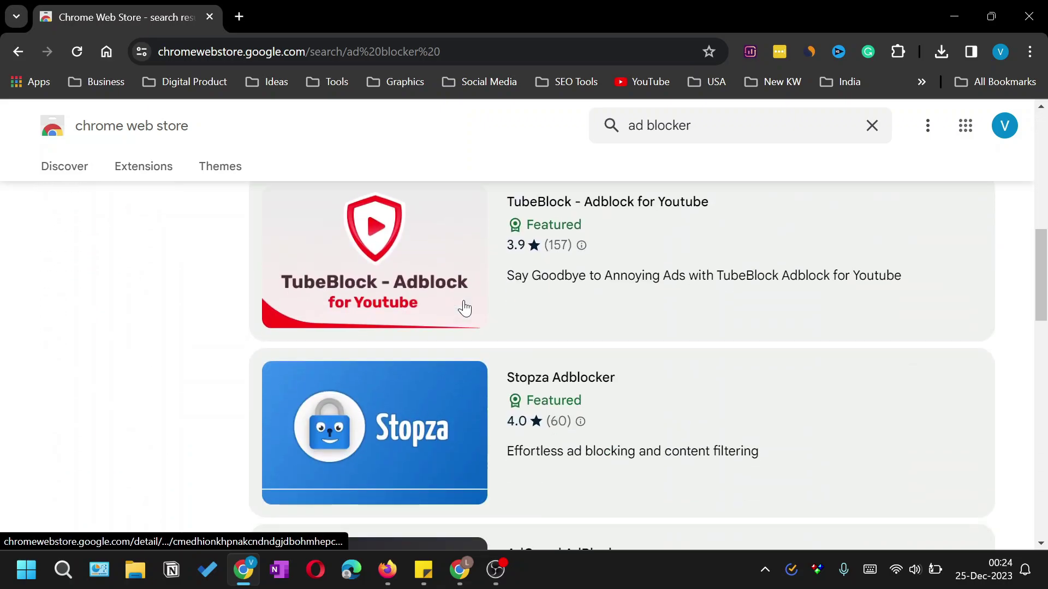
{"action": "scroll", "coordinate": [464, 308], "scroll_direction": "up", "scroll_amount": 3}
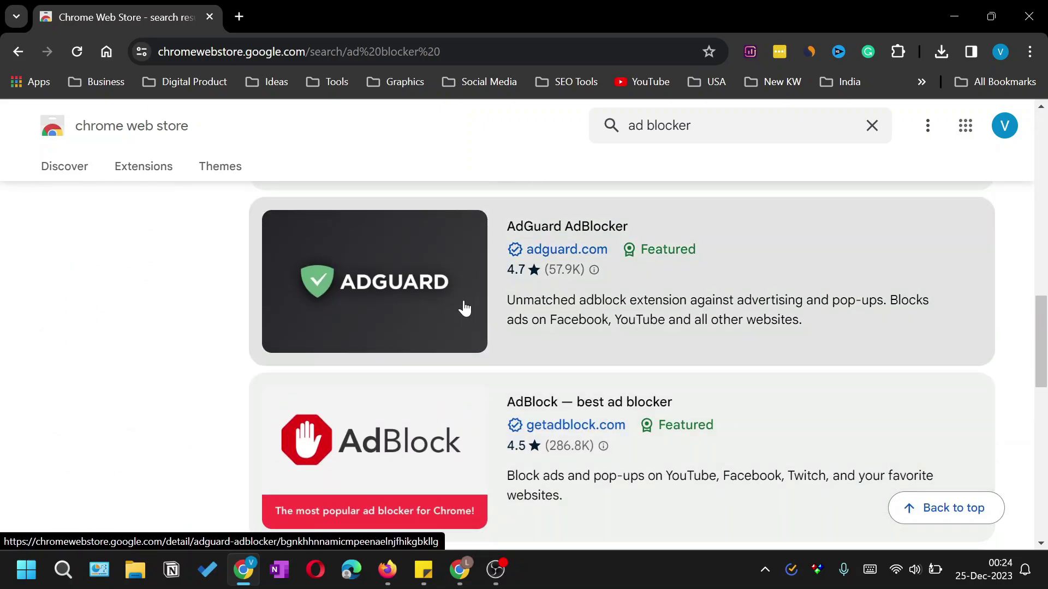
{"action": "scroll", "coordinate": [464, 309], "scroll_direction": "down", "scroll_amount": 3}
{"action": "scroll", "coordinate": [464, 309], "scroll_direction": "up", "scroll_amount": 2}
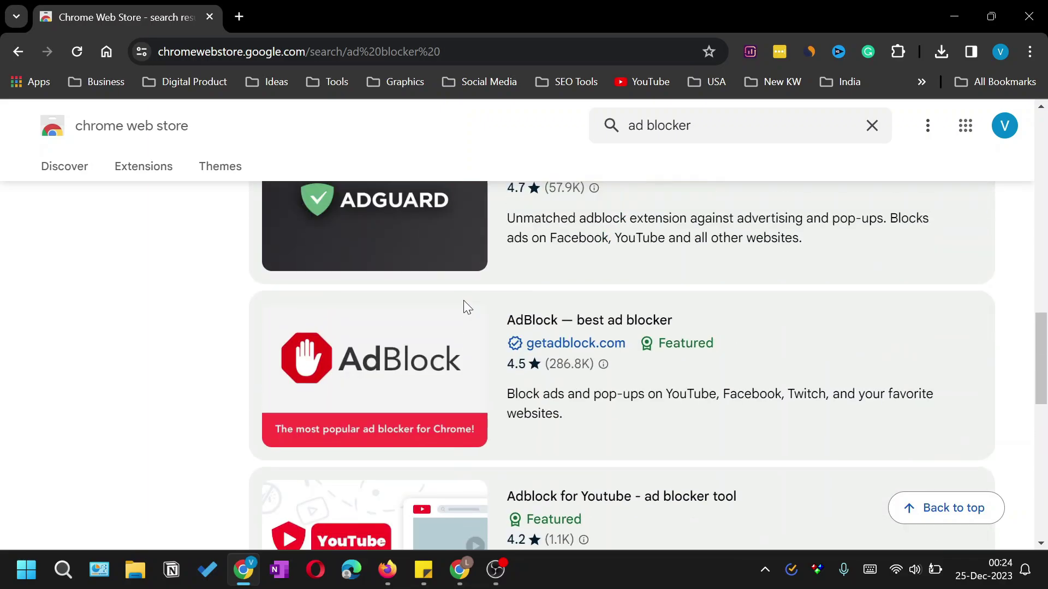
{"action": "scroll", "coordinate": [463, 311], "scroll_direction": "up", "scroll_amount": 7}
{"action": "scroll", "coordinate": [500, 331], "scroll_direction": "up", "scroll_amount": 6}
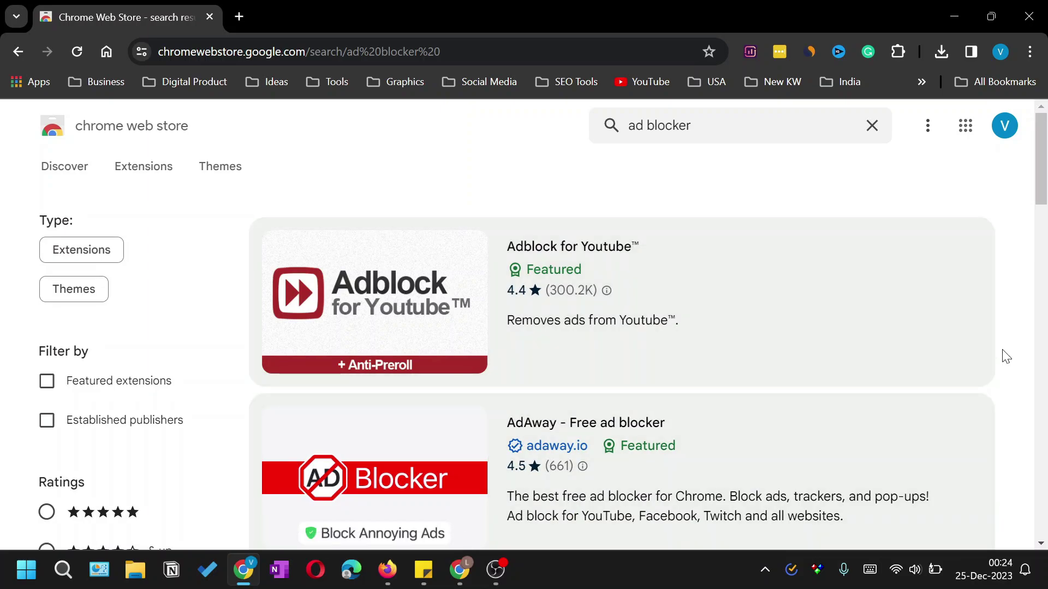
{"action": "scroll", "coordinate": [545, 333], "scroll_direction": "down", "scroll_amount": 3}
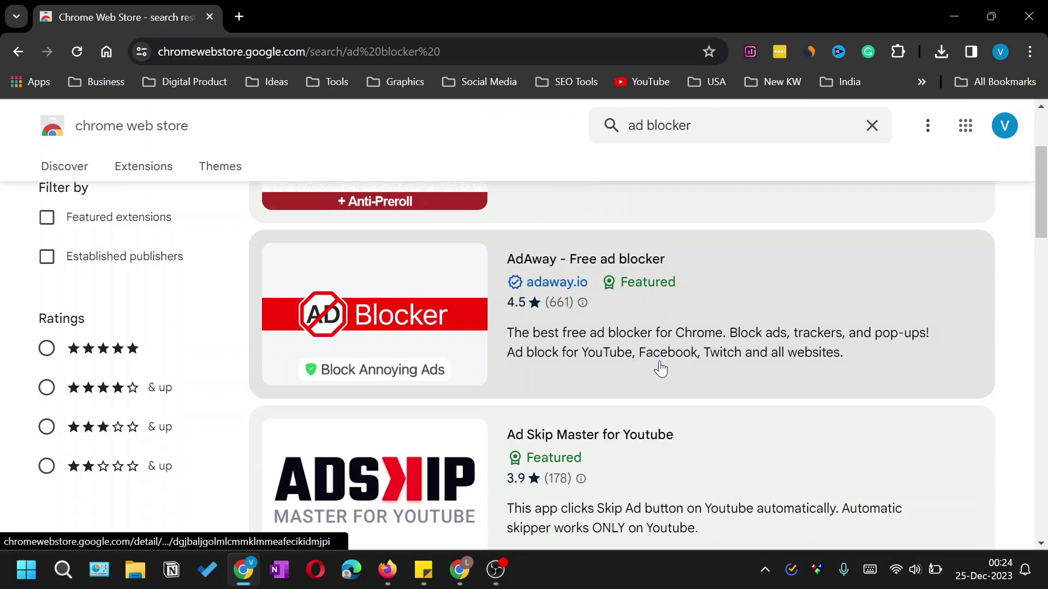
{"action": "scroll", "coordinate": [661, 369], "scroll_direction": "up", "scroll_amount": 3}
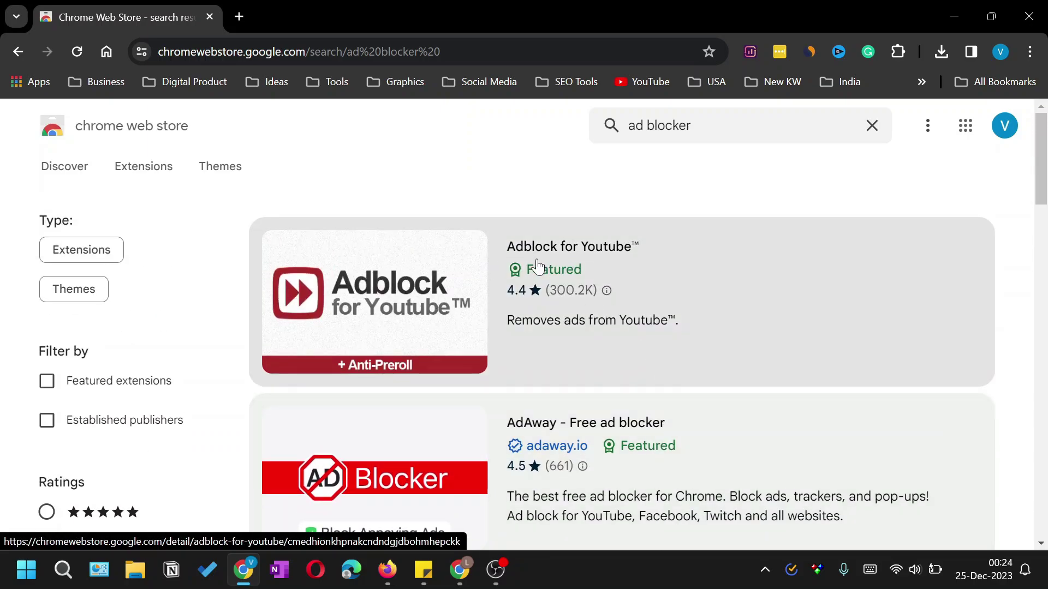
{"action": "scroll", "coordinate": [594, 270], "scroll_direction": "down", "scroll_amount": 15}
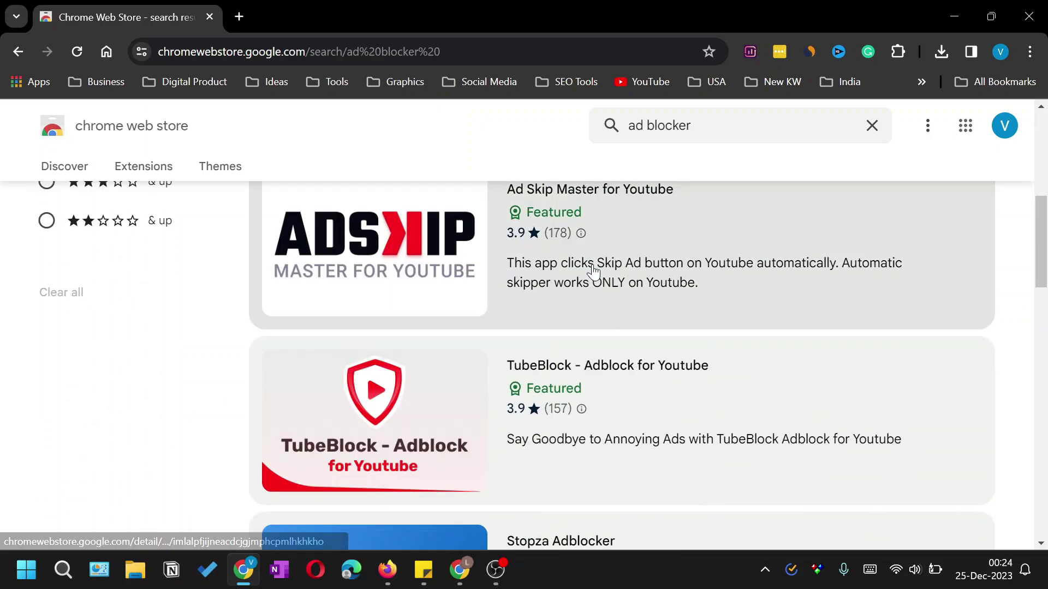
{"action": "scroll", "coordinate": [592, 275], "scroll_direction": "down", "scroll_amount": 4}
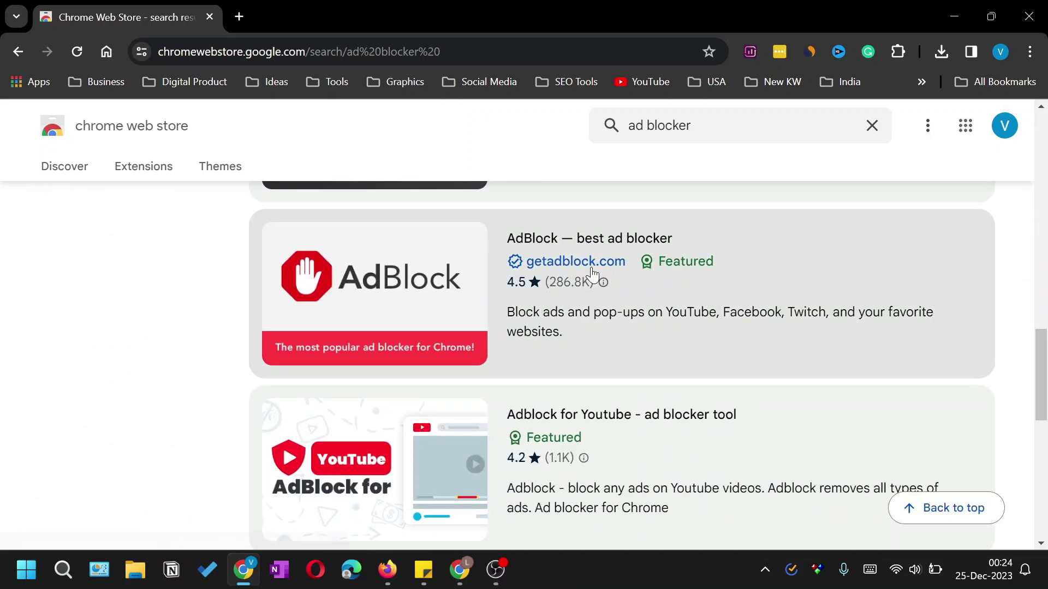
{"action": "scroll", "coordinate": [1002, 192], "scroll_direction": "up", "scroll_amount": 20}
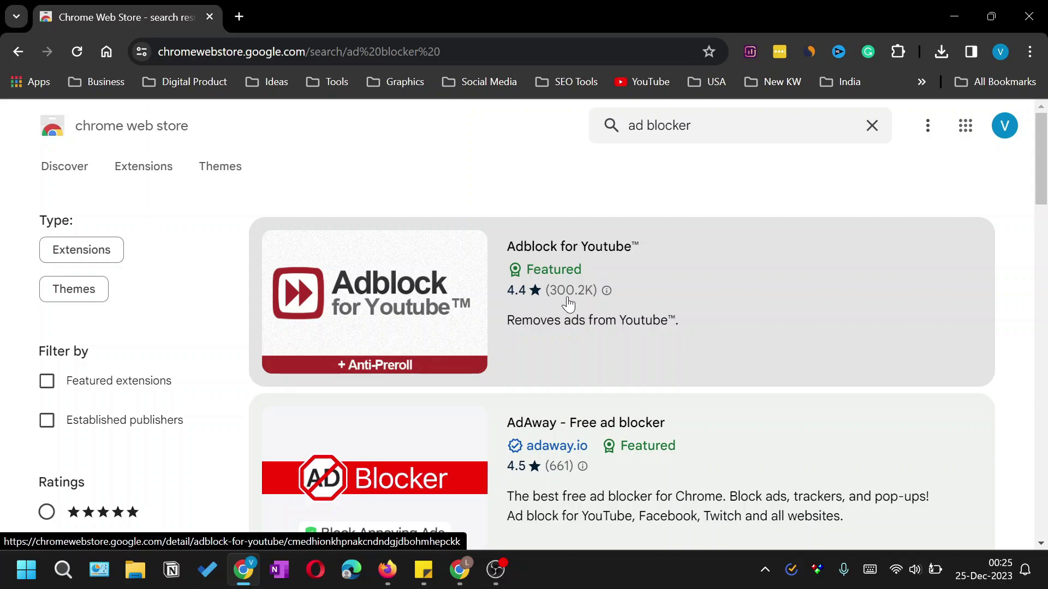
{"action": "scroll", "coordinate": [571, 303], "scroll_direction": "down", "scroll_amount": 15}
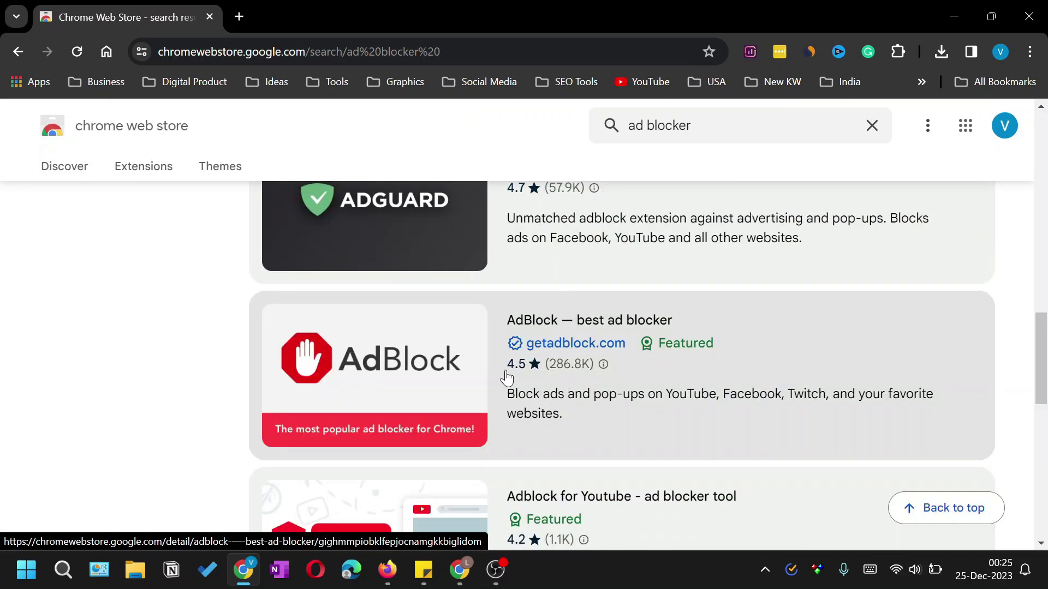
{"action": "left_click", "coordinate": [399, 369]}
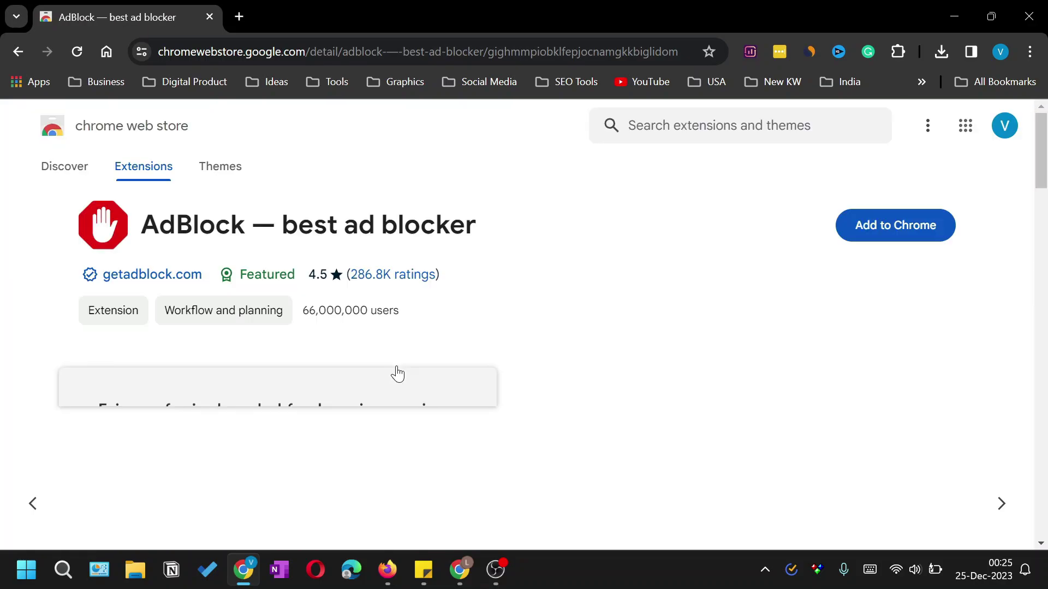
Add 'AdBlock — best ad blocker' to Chrome and confirm the extension install
{"action": "scroll", "coordinate": [393, 371], "scroll_direction": "down", "scroll_amount": 5}
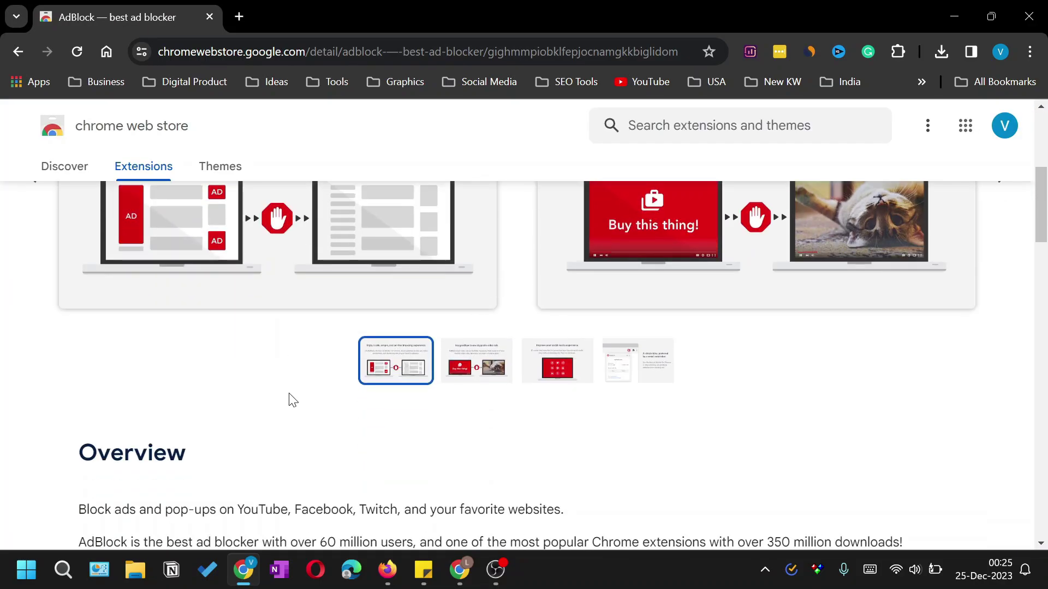
{"action": "scroll", "coordinate": [290, 400], "scroll_direction": "up", "scroll_amount": 5}
{"action": "scroll", "coordinate": [289, 400], "scroll_direction": "down", "scroll_amount": 2}
{"action": "scroll", "coordinate": [290, 400], "scroll_direction": "up", "scroll_amount": 2}
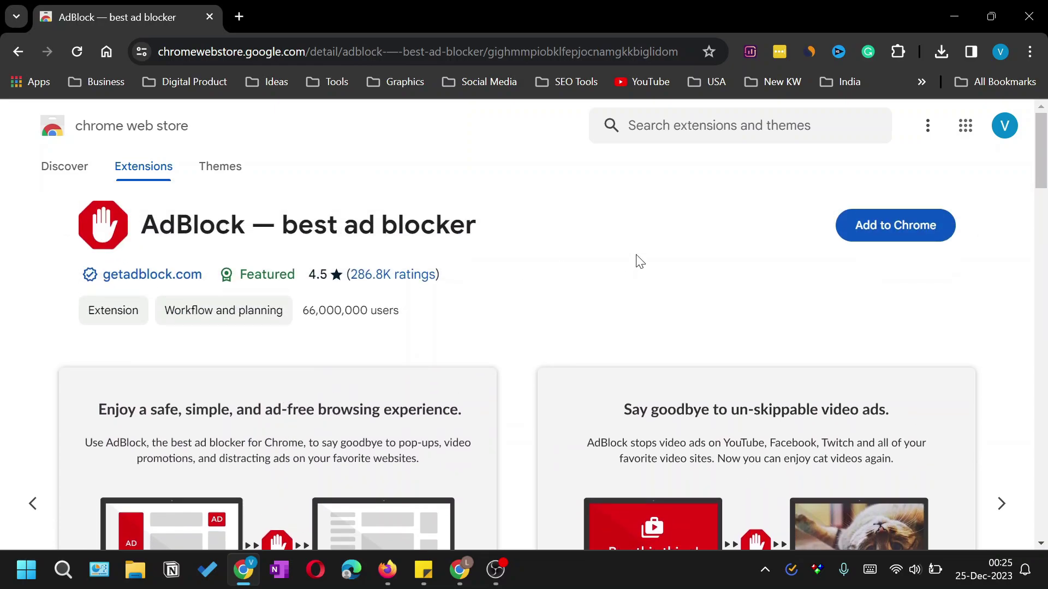
{"action": "left_click", "coordinate": [892, 236]}
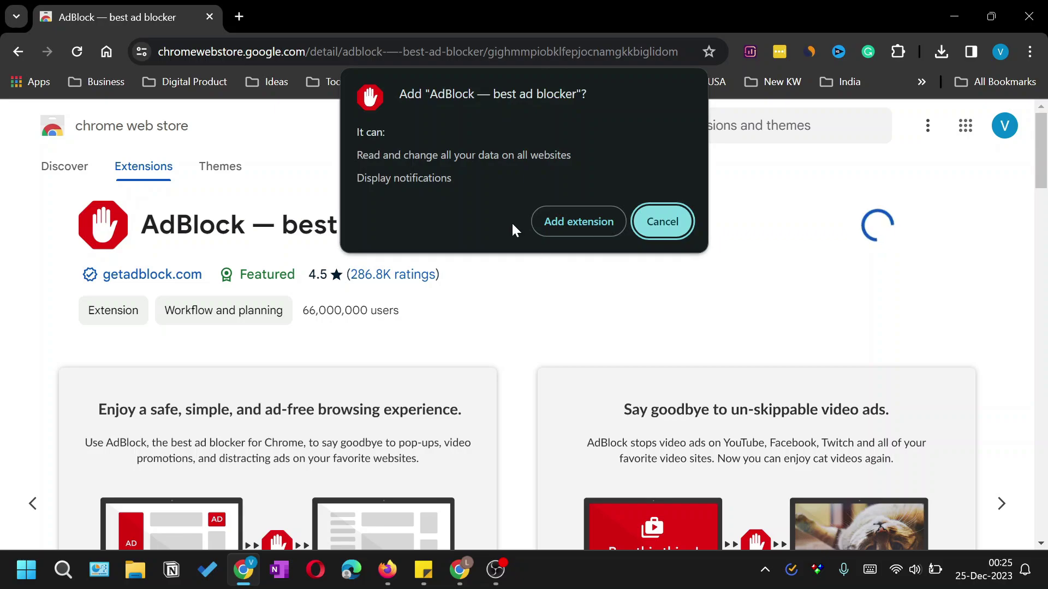
{"action": "left_click", "coordinate": [583, 223]}
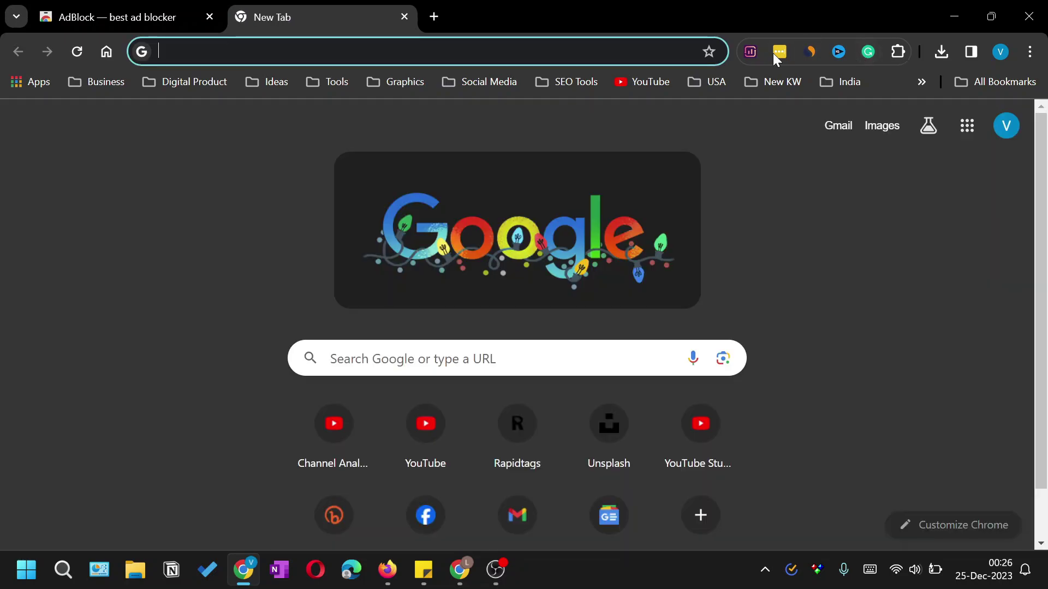
Pin AdBlock to the toolbar and open its popup, which reports 'Nothing to block here!'
{"action": "left_click", "coordinate": [898, 52]}
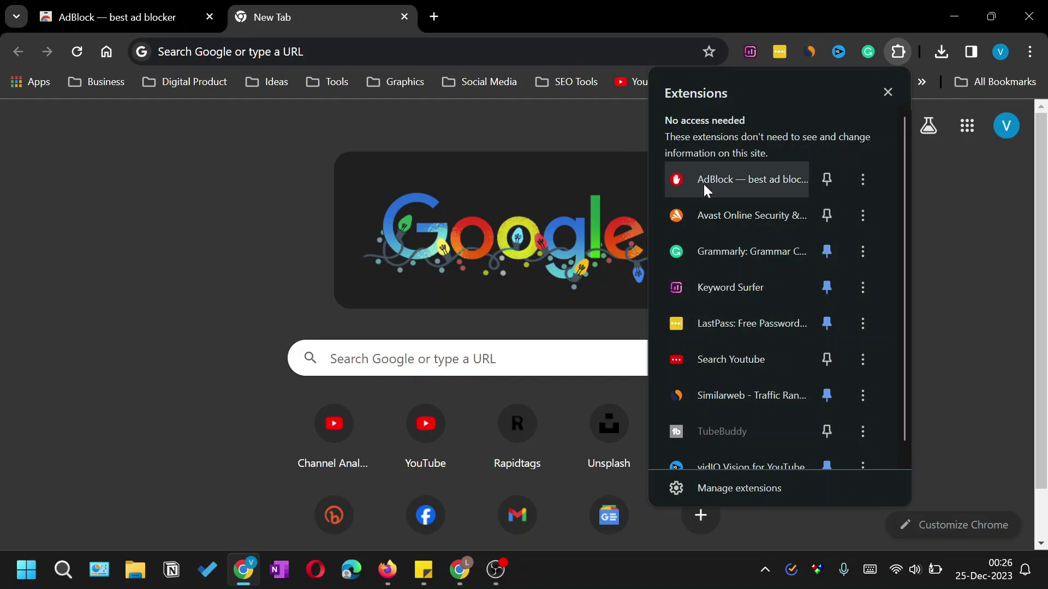
{"action": "left_click", "coordinate": [827, 180]}
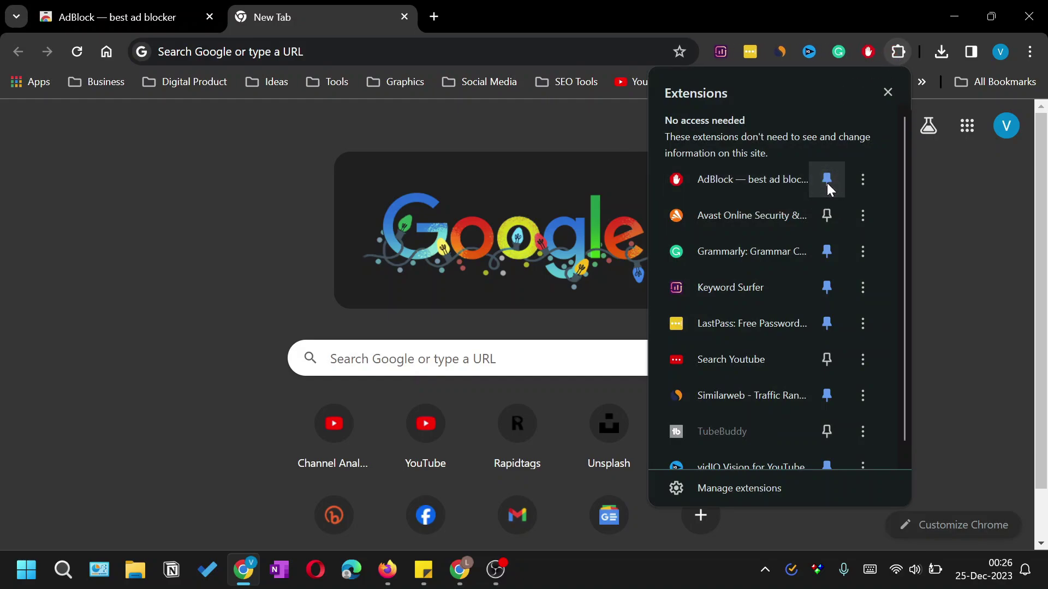
{"action": "left_click", "coordinate": [888, 91]}
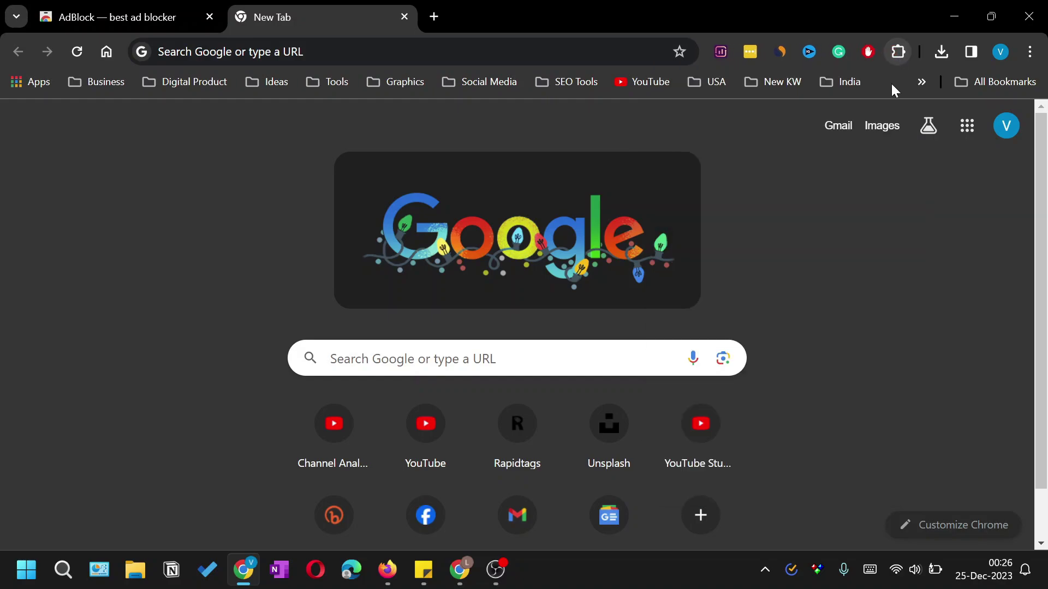
{"action": "left_click", "coordinate": [867, 56]}
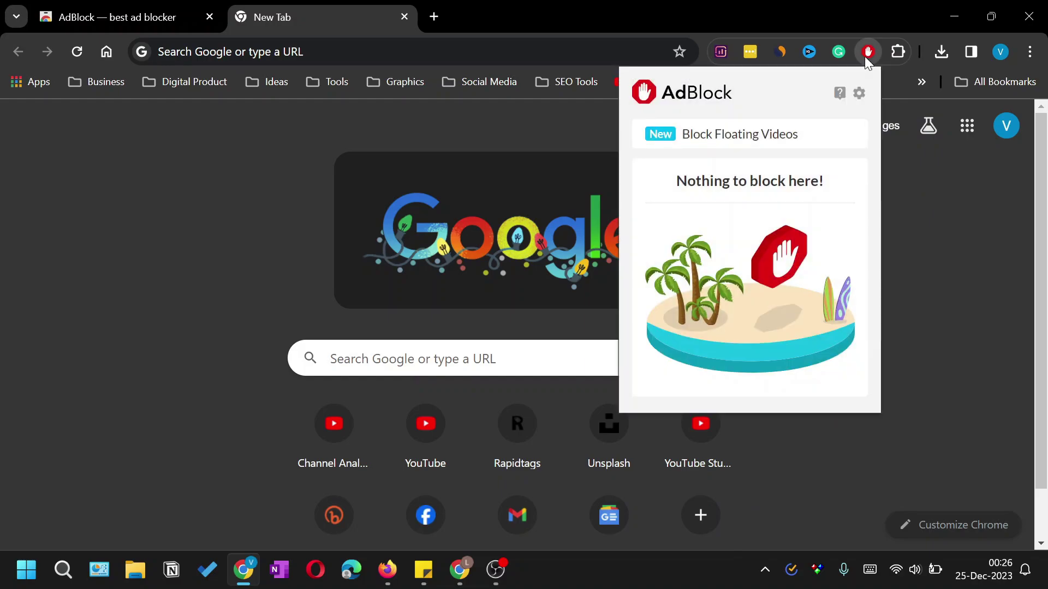
Browse AdBlock's General, Filter lists, Customize and Stats options, then close the options tab
{"action": "left_click", "coordinate": [858, 97]}
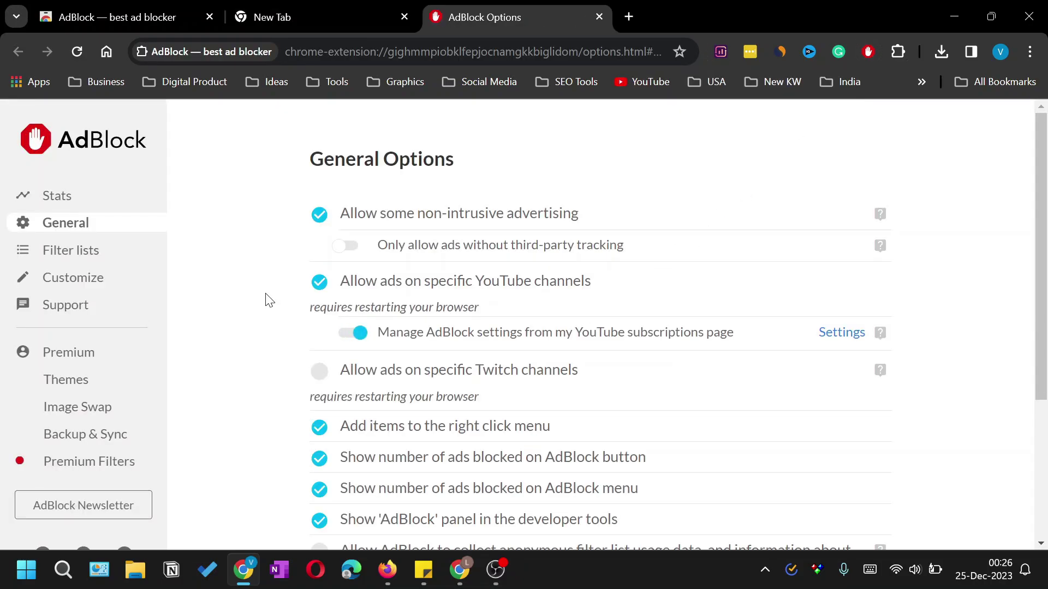
{"action": "scroll", "coordinate": [293, 271], "scroll_direction": "down", "scroll_amount": 4}
{"action": "scroll", "coordinate": [292, 271], "scroll_direction": "up", "scroll_amount": 4}
{"action": "left_click", "coordinate": [99, 260]}
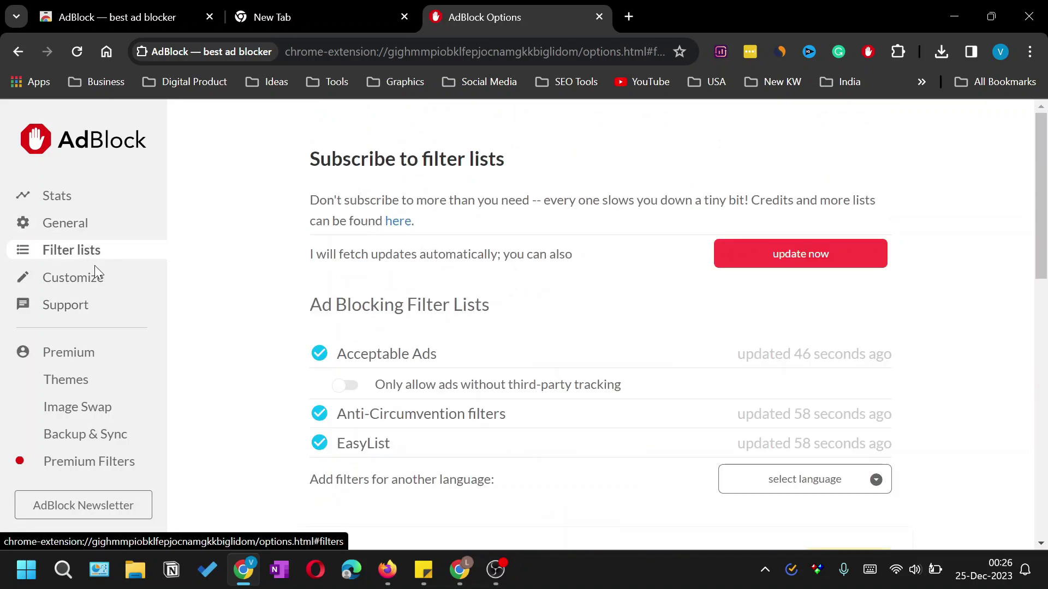
{"action": "left_click", "coordinate": [89, 284]}
{"action": "scroll", "coordinate": [388, 300], "scroll_direction": "down", "scroll_amount": 3}
{"action": "scroll", "coordinate": [389, 300], "scroll_direction": "up", "scroll_amount": 3}
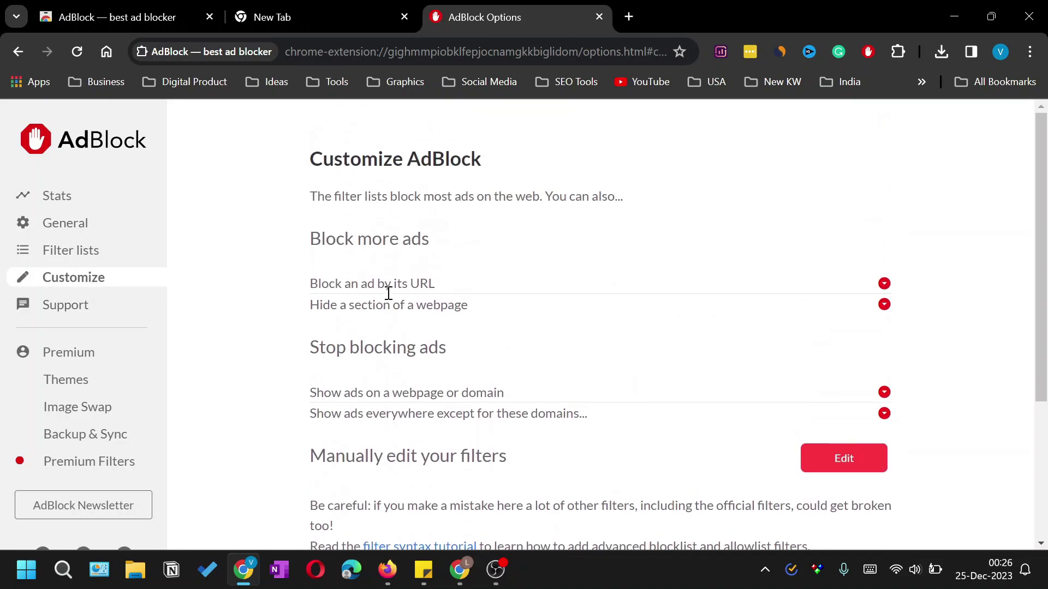
{"action": "left_click", "coordinate": [96, 203]}
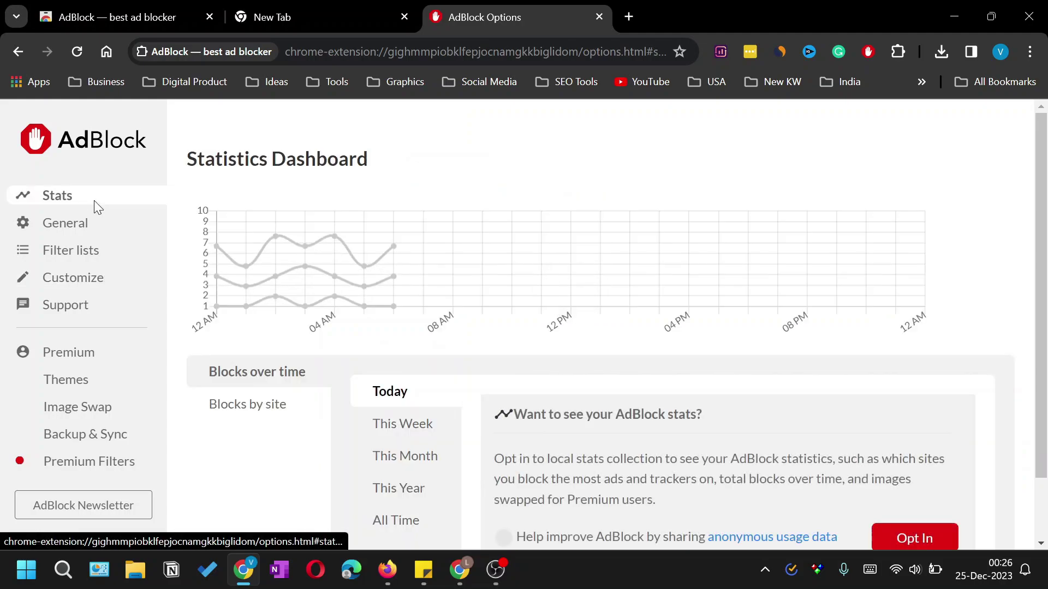
{"action": "left_click", "coordinate": [599, 17]}
Open yahoo.com from the address-bar history to test AdBlock, which blocks 14 items
{"action": "left_click", "coordinate": [386, 52]}
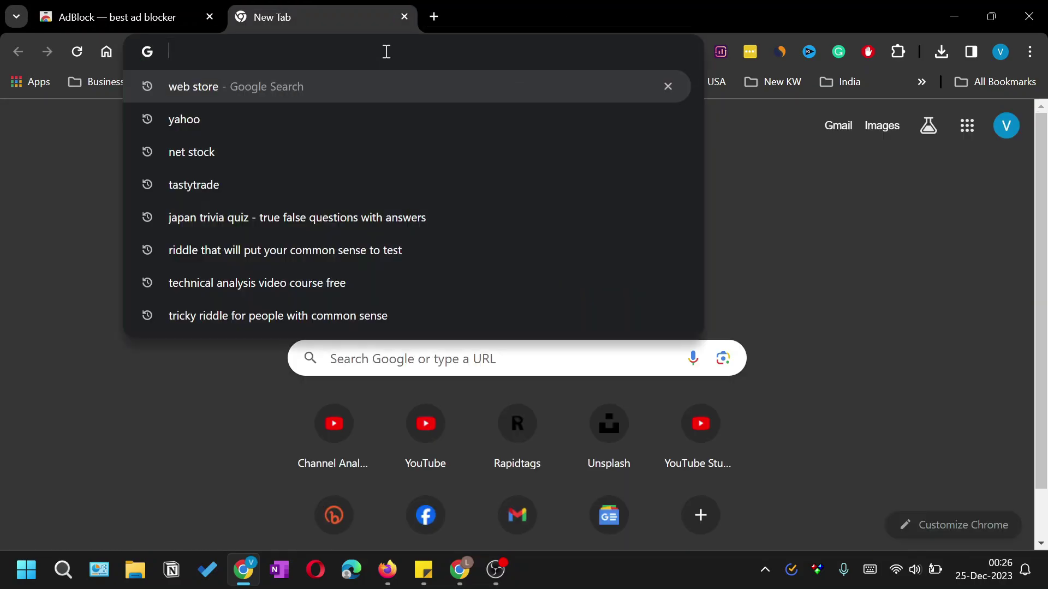
{"action": "left_click", "coordinate": [215, 114]}
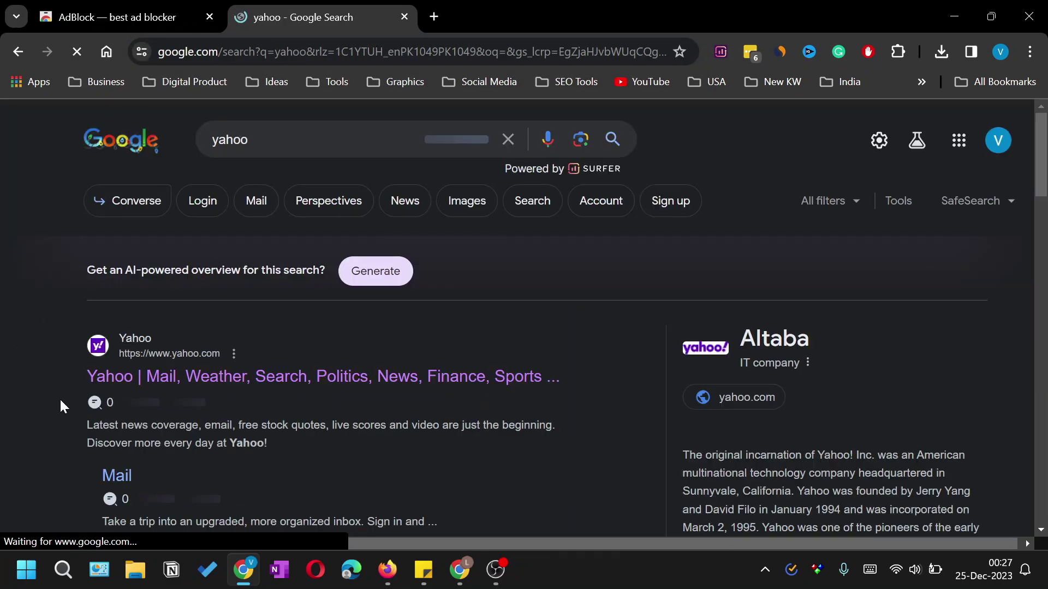
{"action": "left_click", "coordinate": [236, 378]}
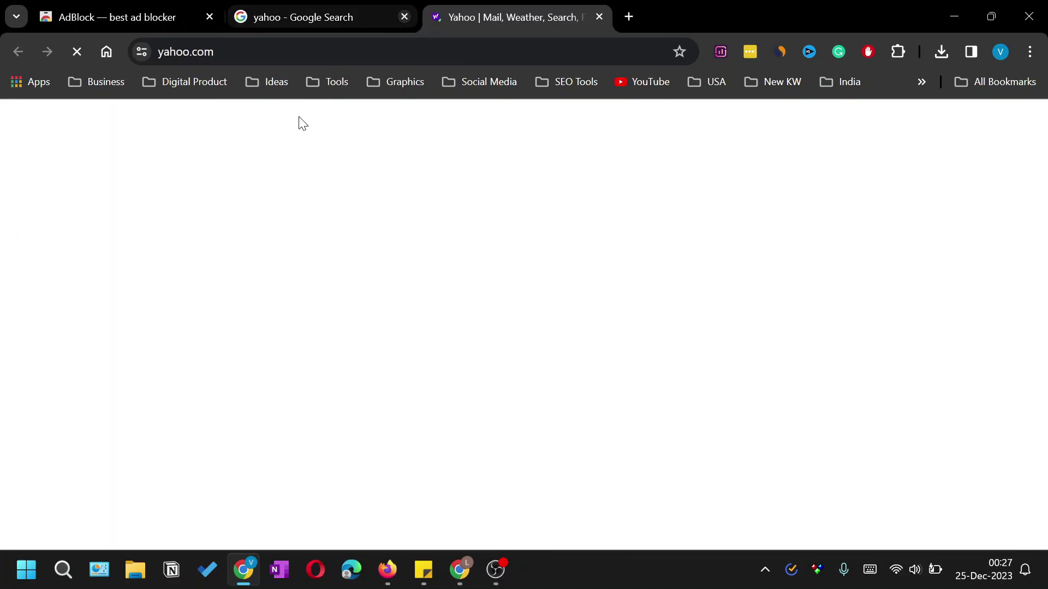
{"action": "left_click", "coordinate": [405, 17]}
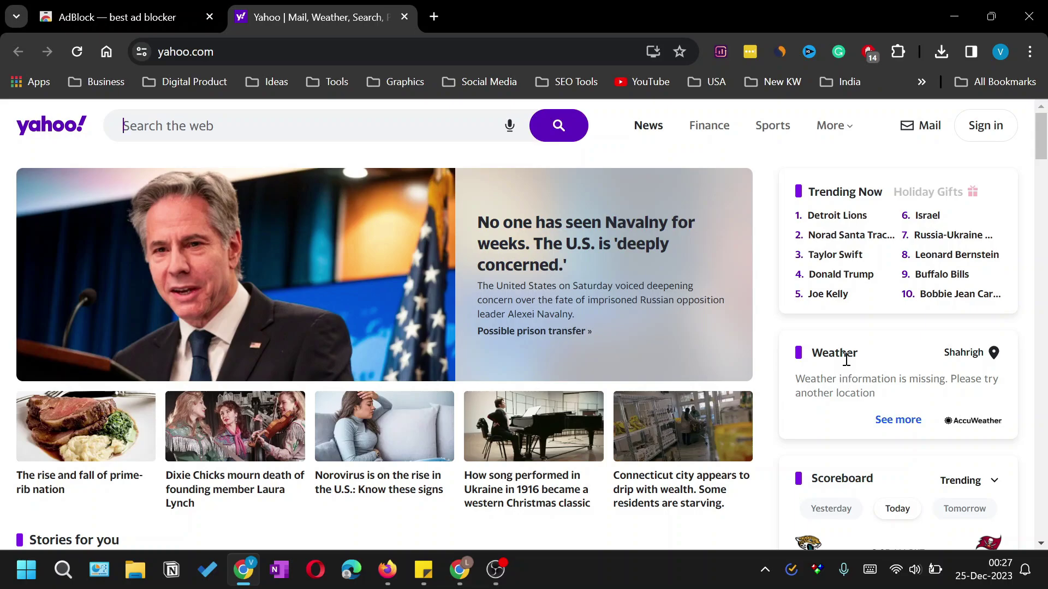
Close the tabs so only a new tab remains, and reopen AdBlock's popup
{"action": "left_click", "coordinate": [404, 17]}
{"action": "key", "text": "ctrl+w"}
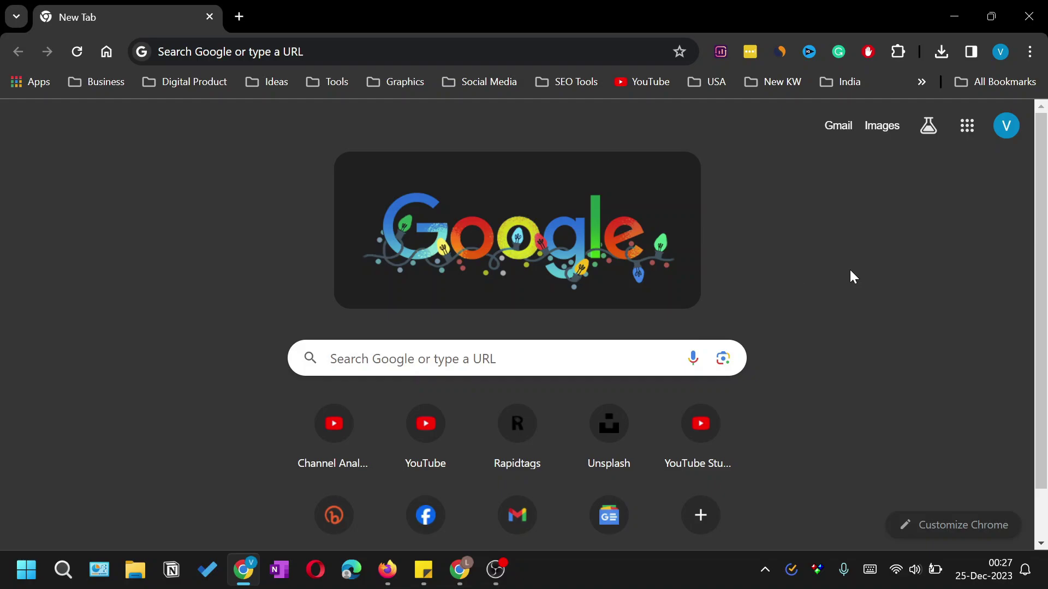
{"action": "left_click", "coordinate": [867, 52]}
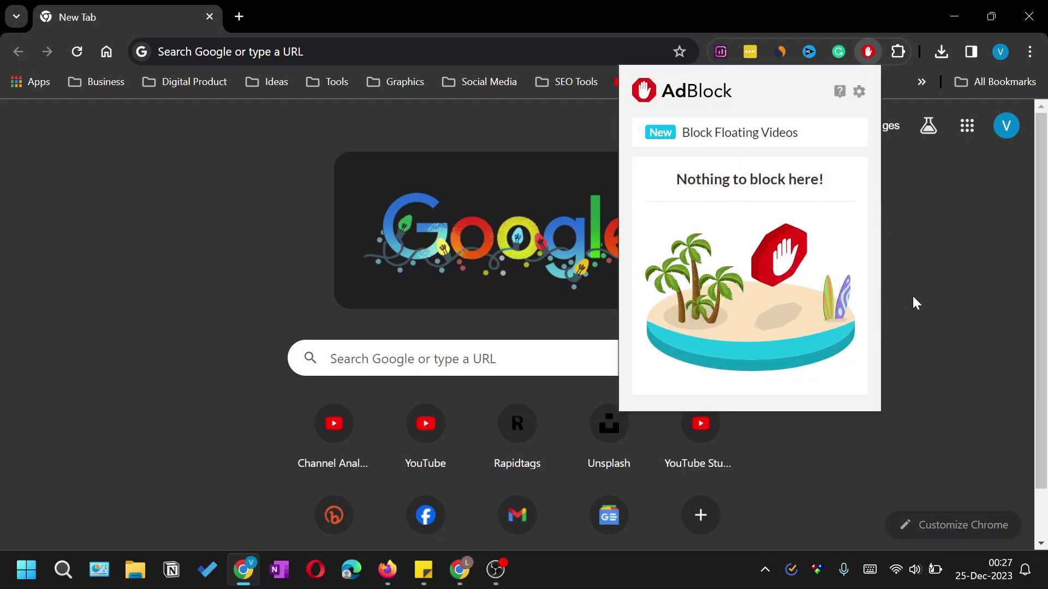
Close AdBlock's popup, look over its right-click menu, then search Google for 'web store'
{"action": "left_click", "coordinate": [915, 303]}
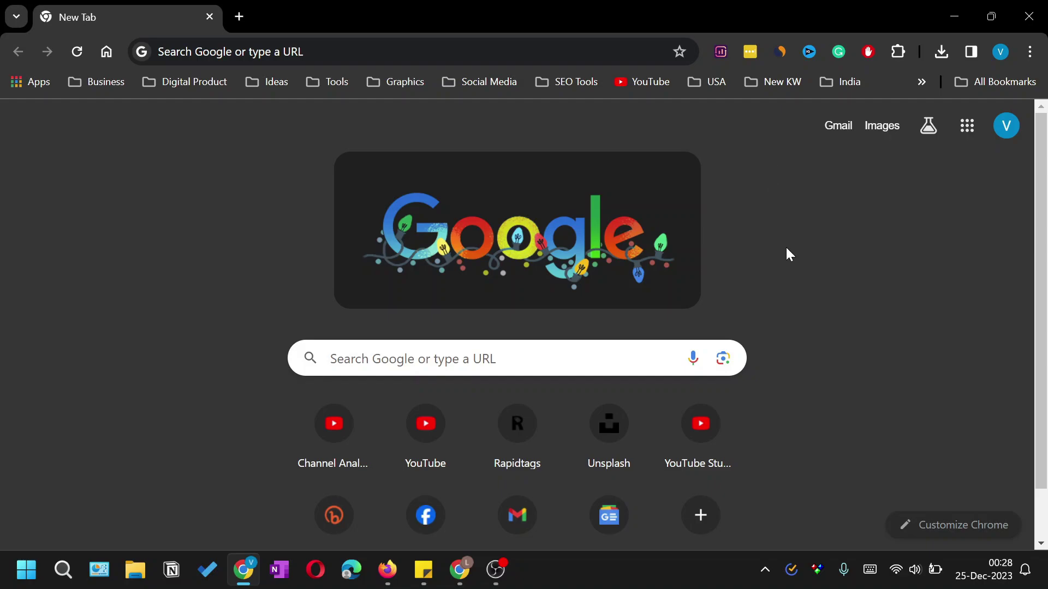
{"action": "right_click", "coordinate": [868, 55]}
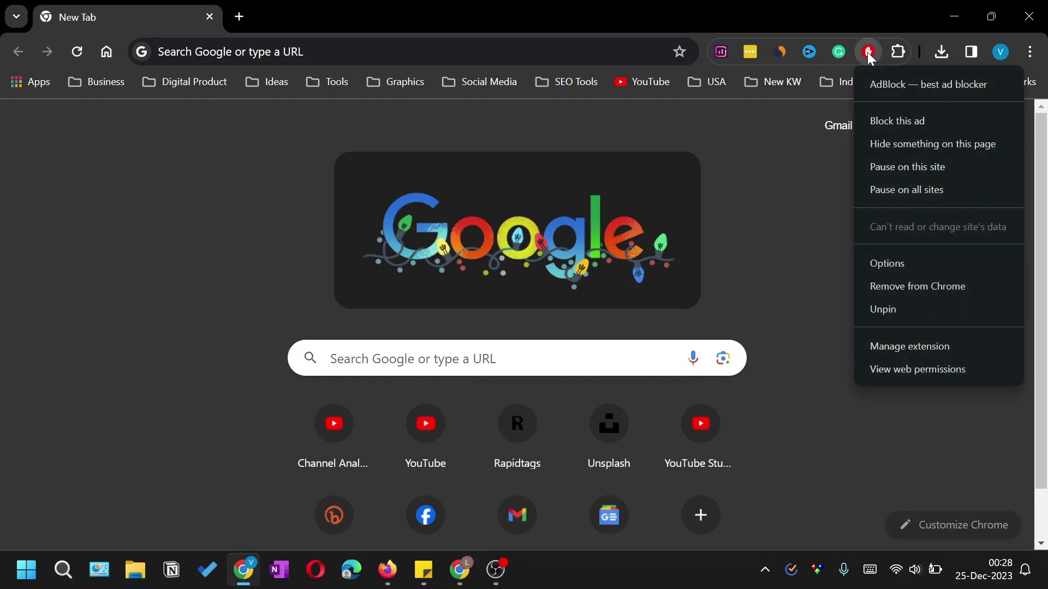
{"action": "left_click", "coordinate": [822, 278]}
{"action": "left_click", "coordinate": [446, 373]}
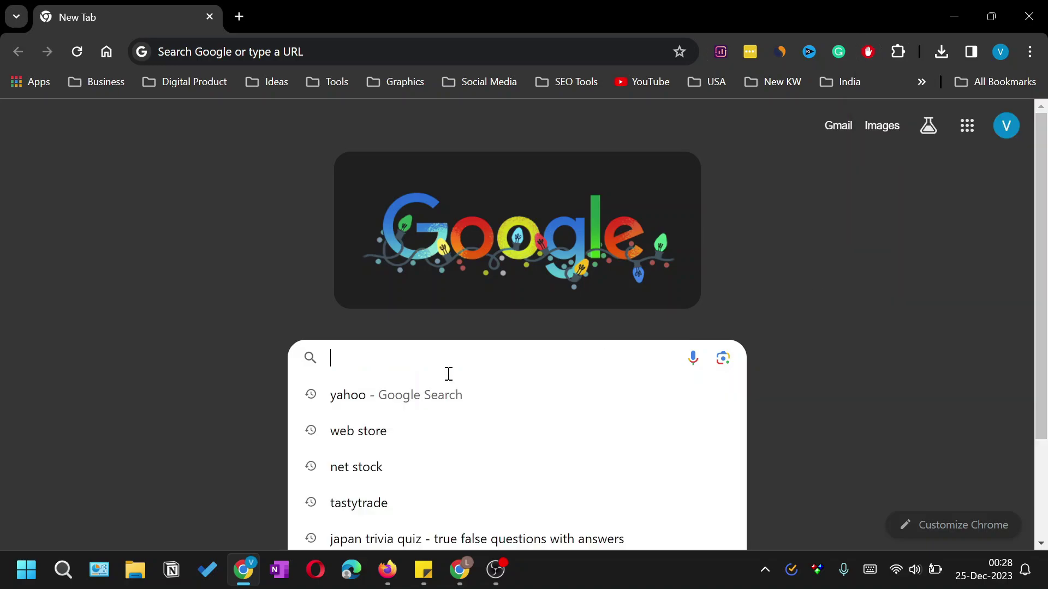
{"action": "left_click", "coordinate": [363, 445]}
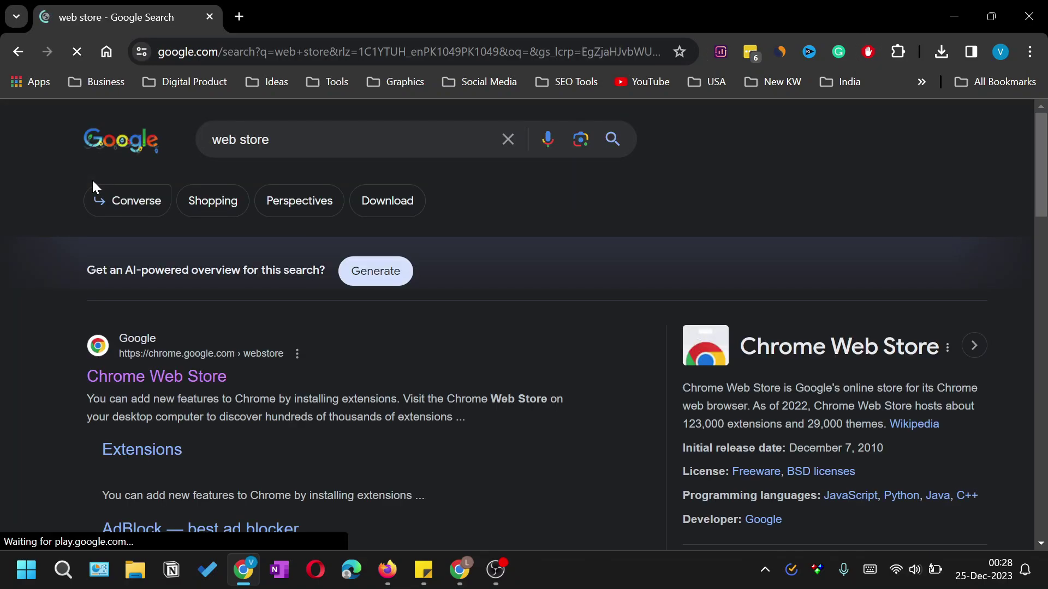
Return to the Chrome Web Store, search 'ad blocker' and open the AdBlock listing
{"action": "left_click", "coordinate": [220, 382]}
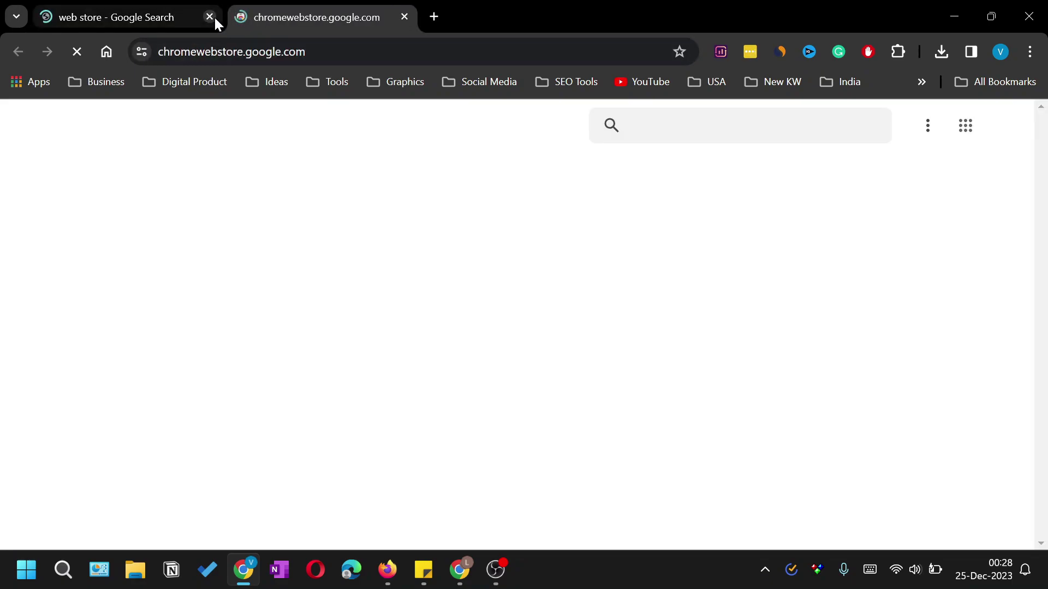
{"action": "left_click", "coordinate": [210, 17]}
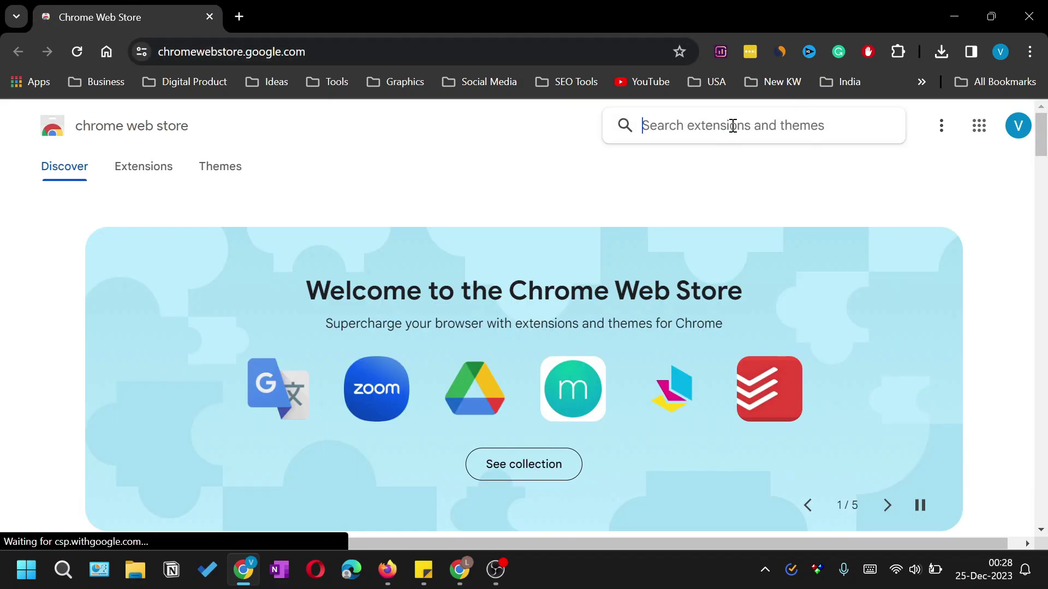
{"action": "left_click", "coordinate": [731, 124]}
{"action": "type", "text": "ad blocker"}
{"action": "key", "text": "Return"}
{"action": "left_click", "coordinate": [320, 328]}
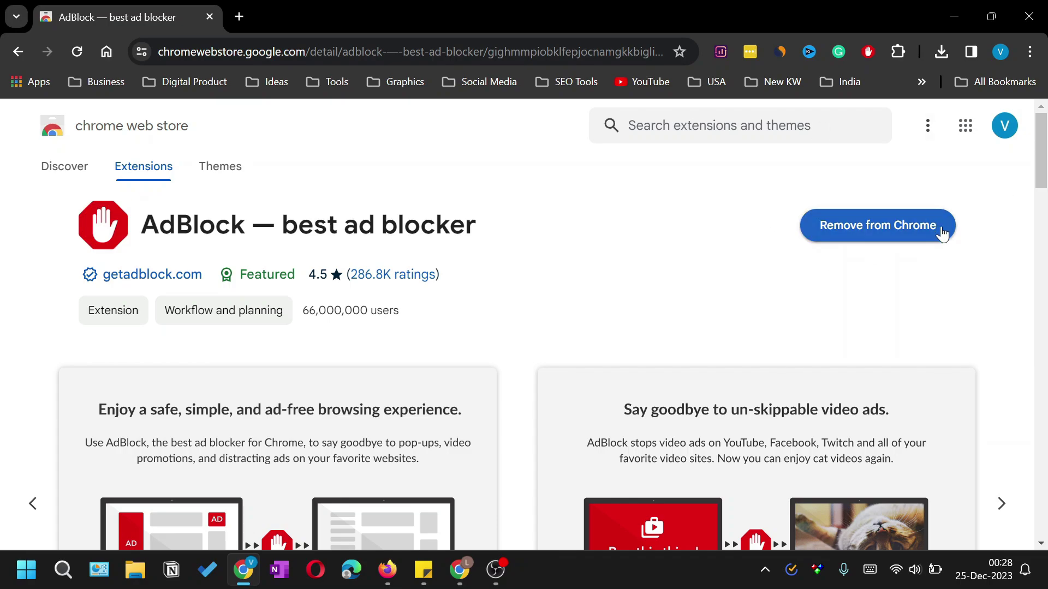
Open Chrome's Extensions page through Extensions > Manage Extensions in the main menu
{"action": "left_click", "coordinate": [1029, 56]}
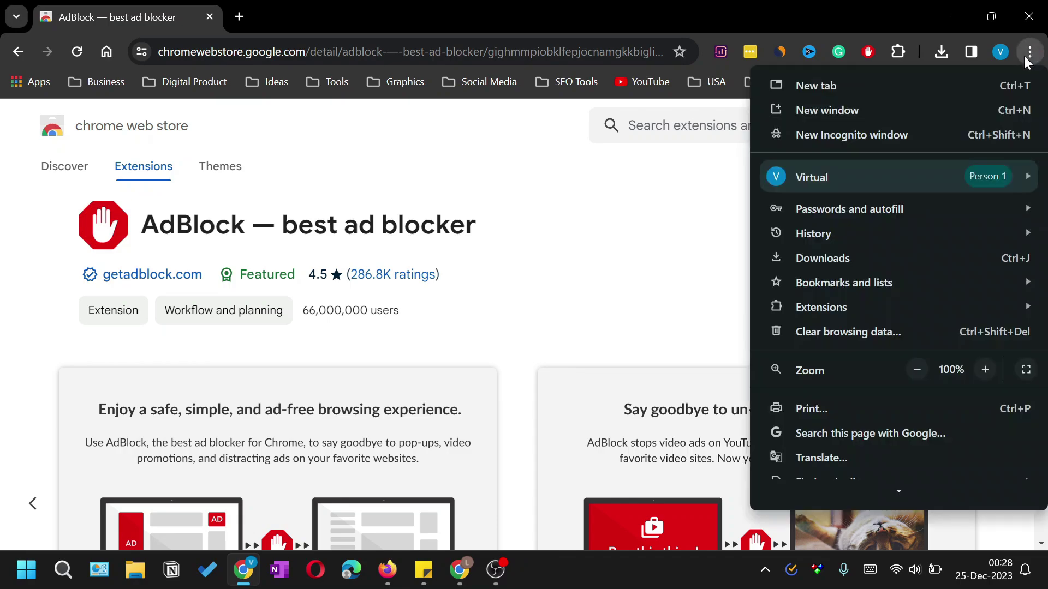
{"action": "scroll", "coordinate": [944, 213], "scroll_direction": "down", "scroll_amount": 3}
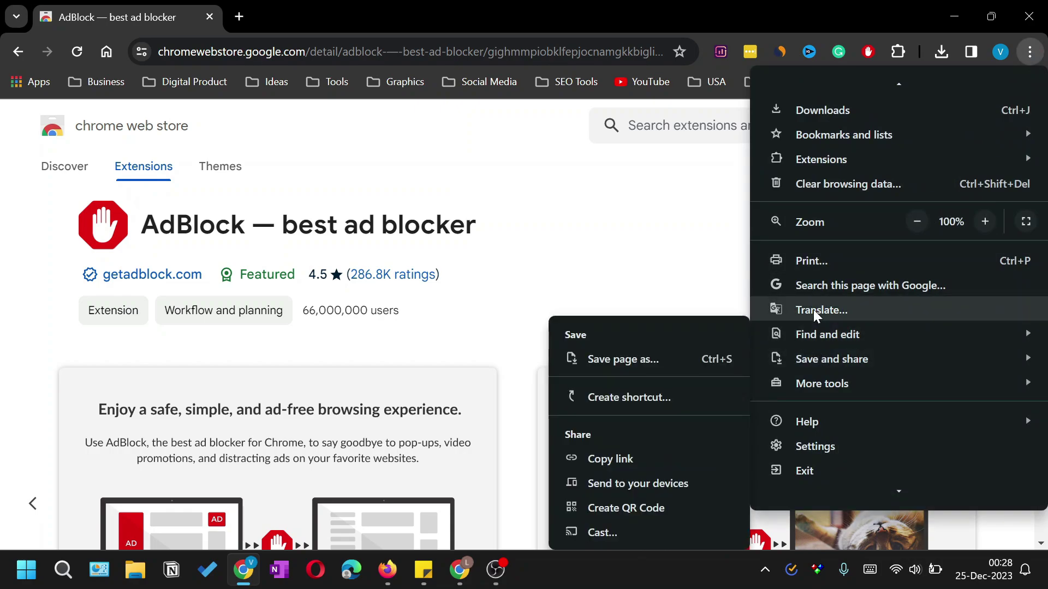
{"action": "mouse_move", "coordinate": [818, 159]}
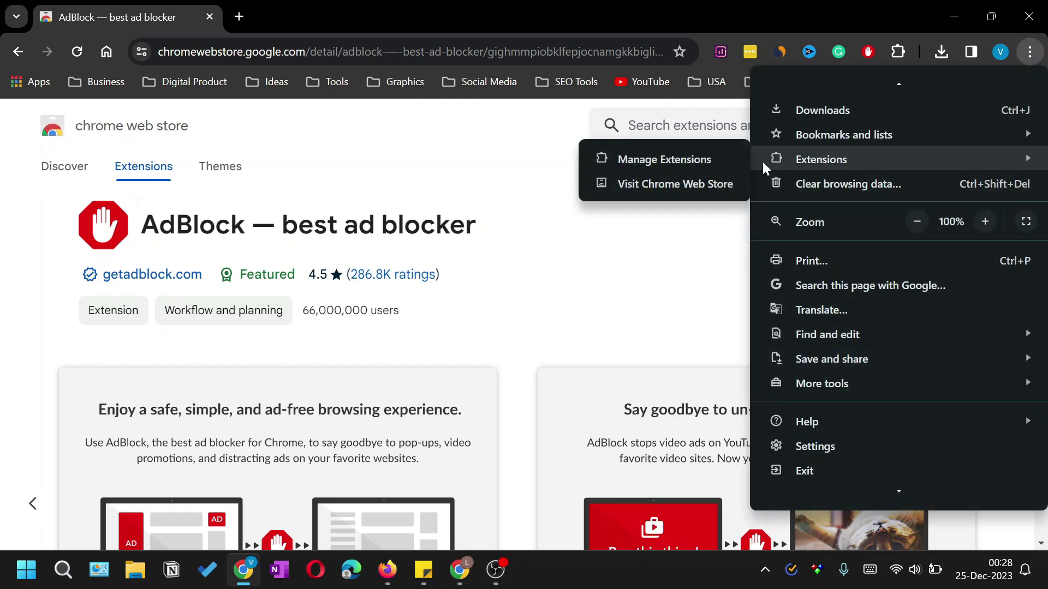
{"action": "left_click", "coordinate": [657, 158]}
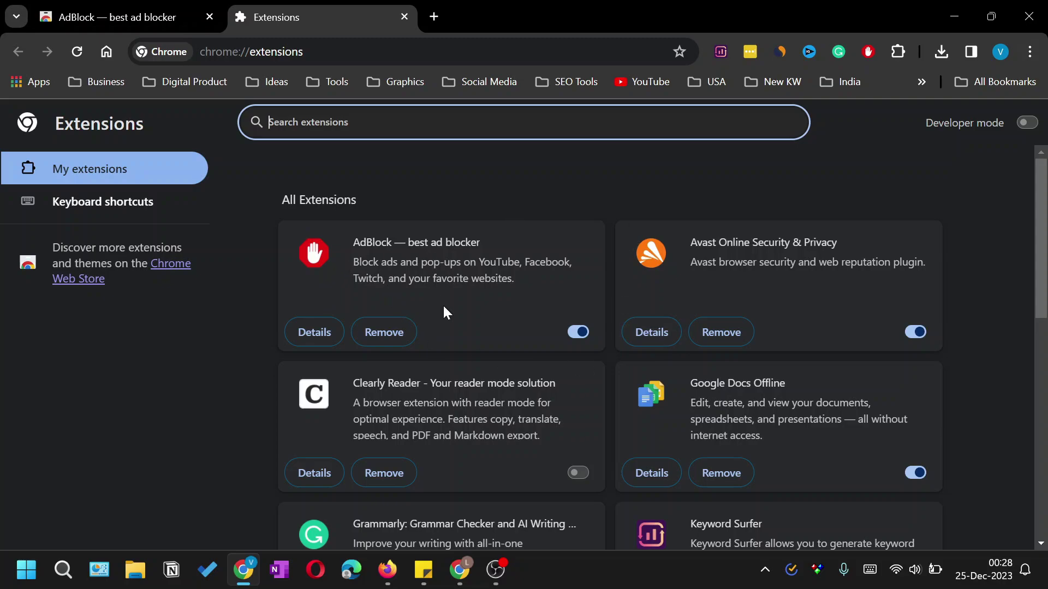
Switch AdBlock off and back on, then remove it from Chrome
{"action": "left_click", "coordinate": [574, 334]}
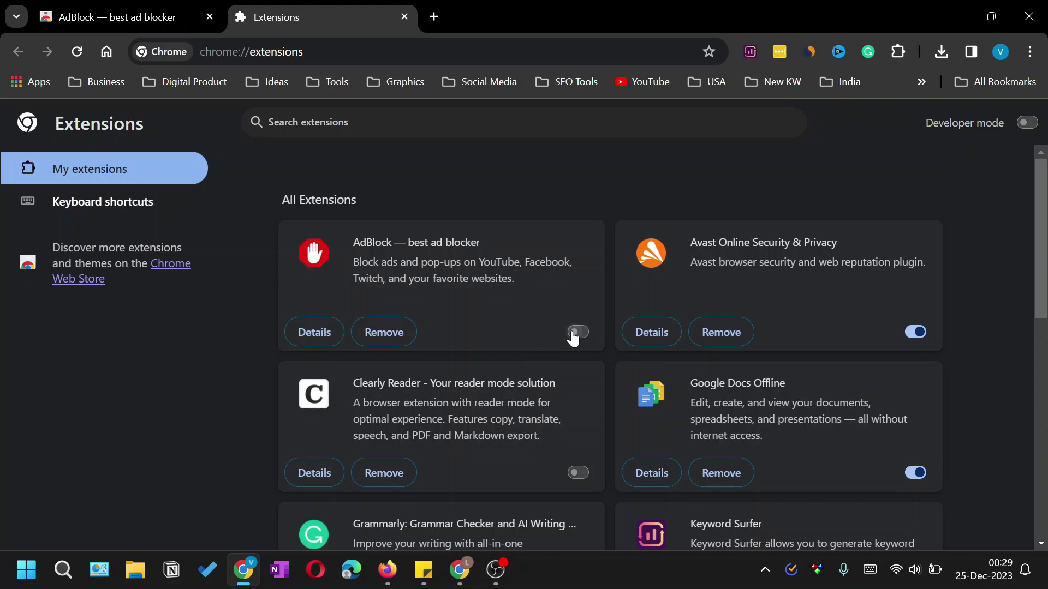
{"action": "left_click", "coordinate": [574, 334]}
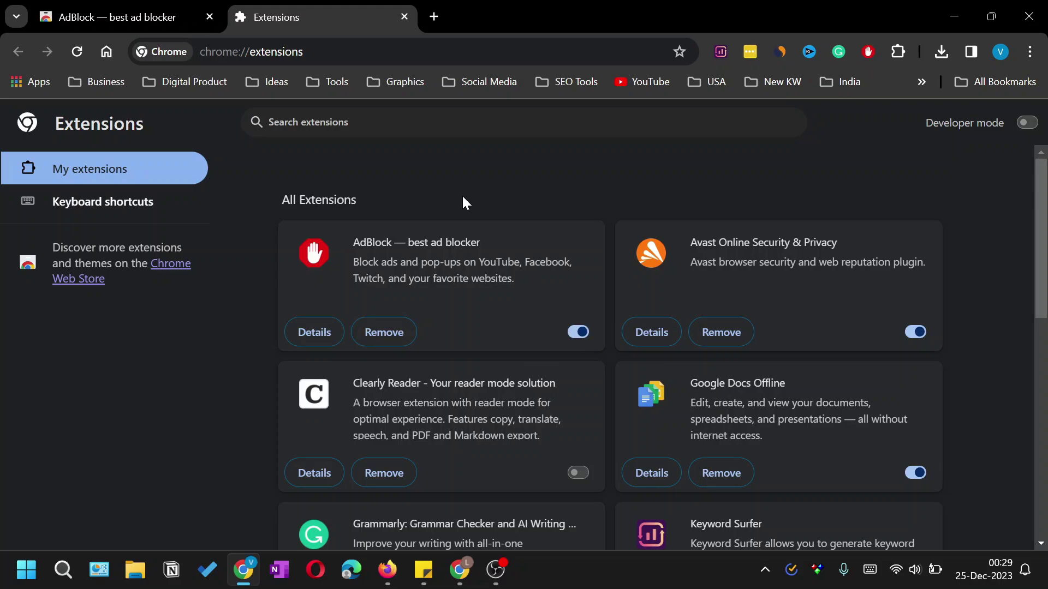
{"action": "left_click", "coordinate": [384, 338]}
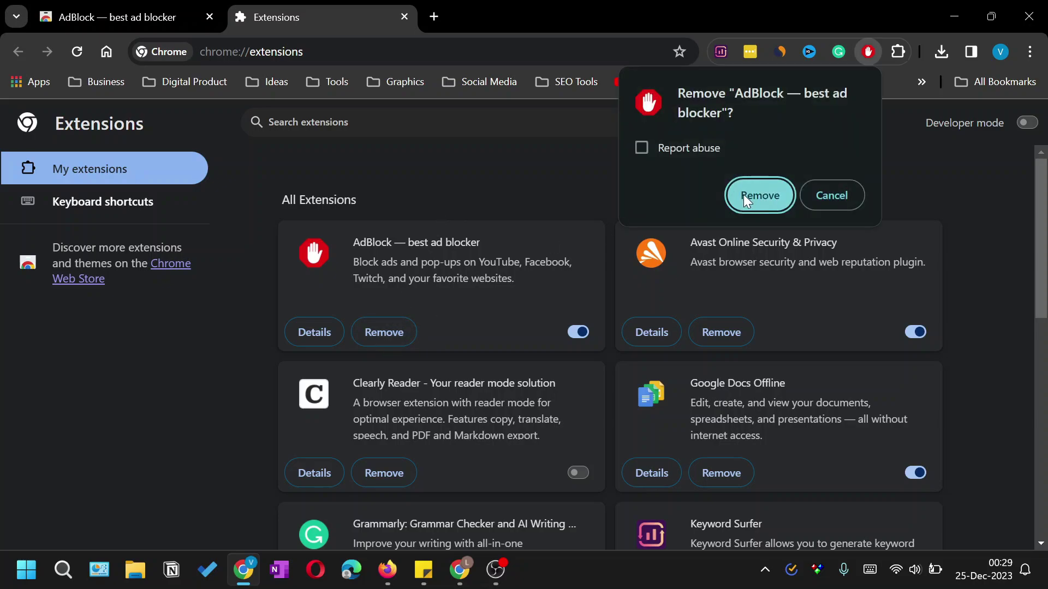
{"action": "left_click", "coordinate": [746, 197]}
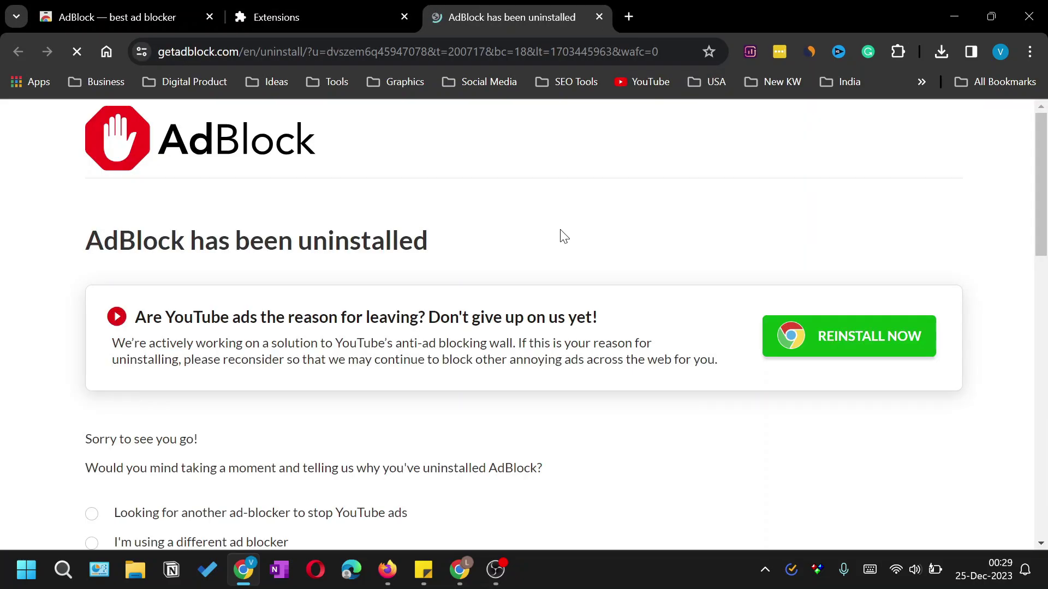
Close the leftover uninstall, store listing and extension tabs, leaving a single new tab
{"action": "left_click", "coordinate": [599, 17]}
{"action": "left_click", "coordinate": [1028, 12]}
{"action": "left_click", "coordinate": [210, 17]}
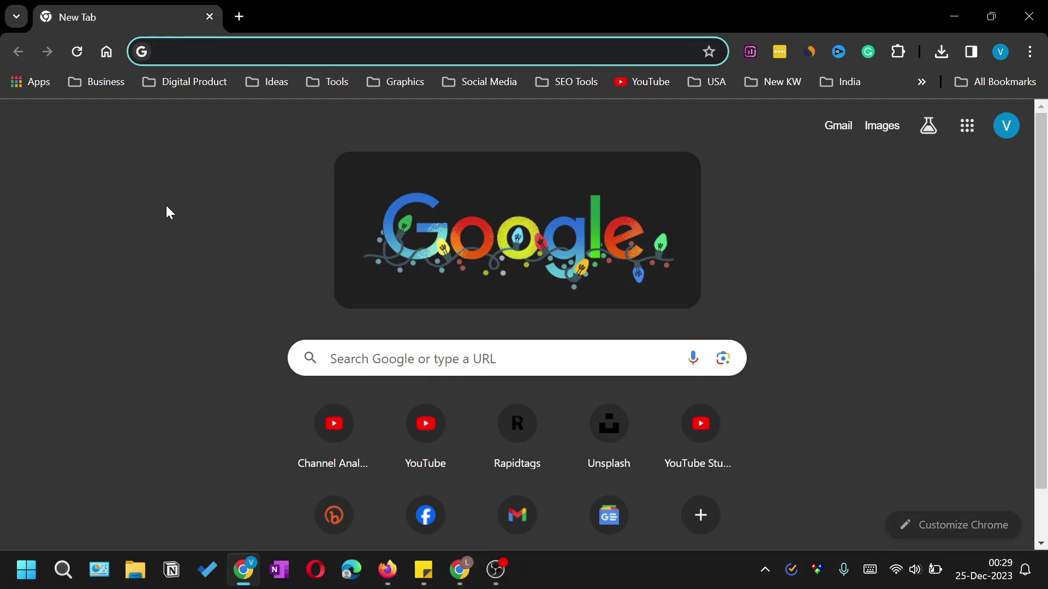
{"action": "left_click", "coordinate": [1029, 52]}
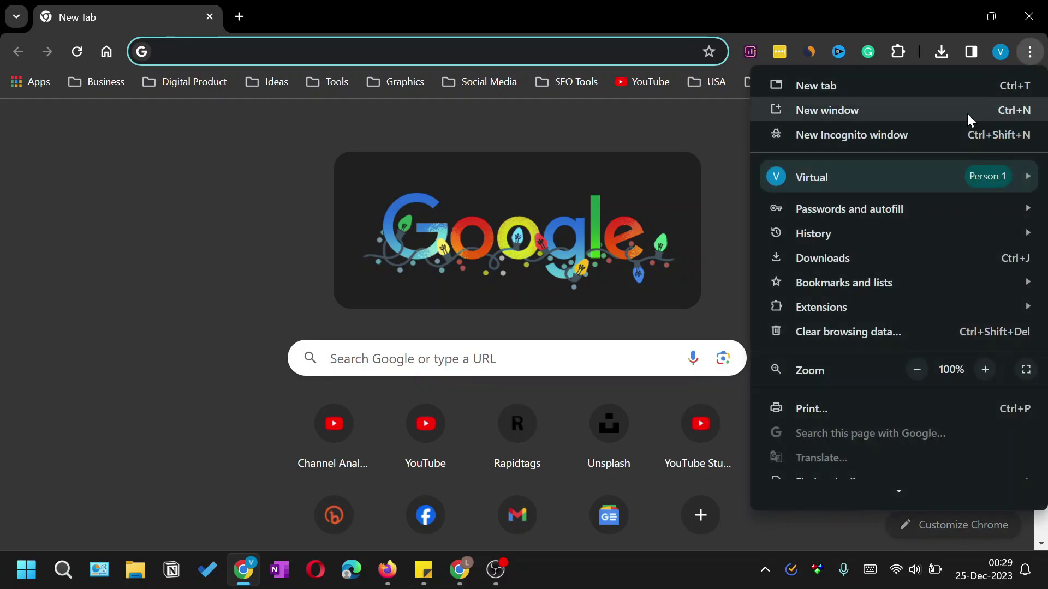
Open Settings > Privacy and security > Ad privacy
{"action": "scroll", "coordinate": [928, 174], "scroll_direction": "down", "scroll_amount": 3}
{"action": "left_click", "coordinate": [825, 447]}
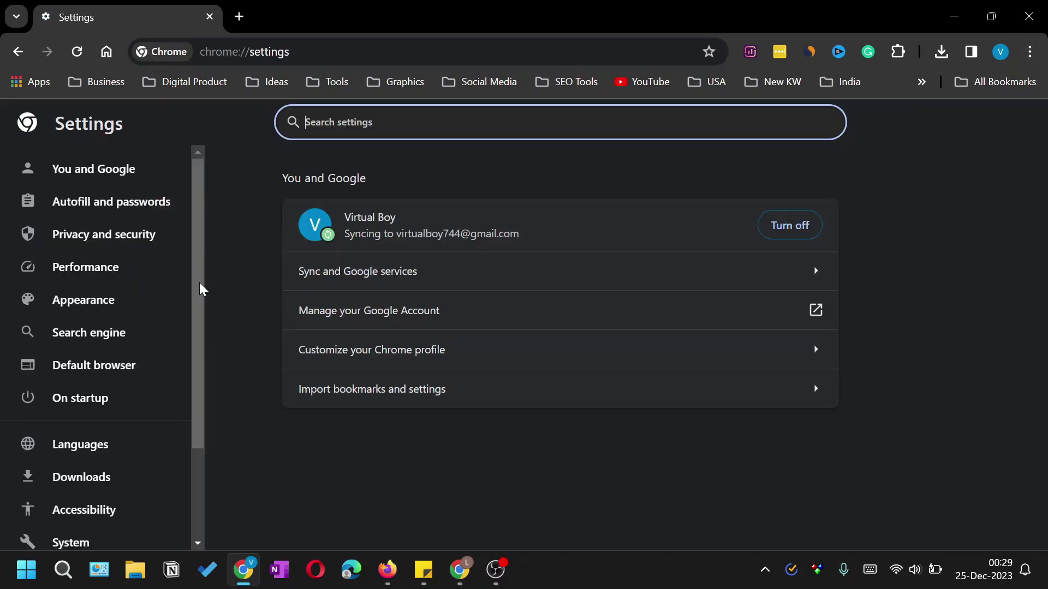
{"action": "left_click", "coordinate": [94, 249]}
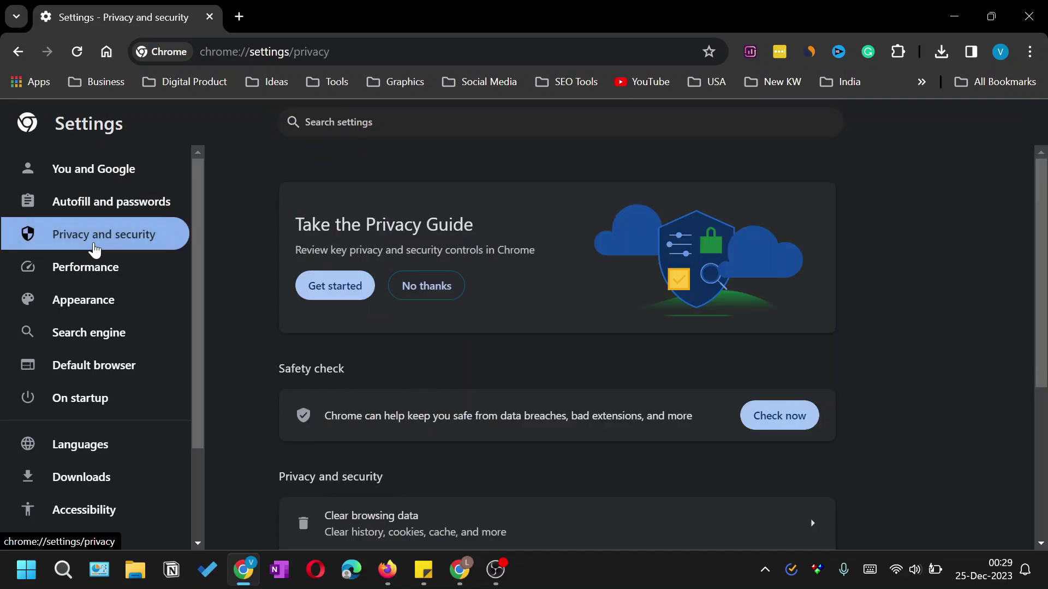
{"action": "scroll", "coordinate": [358, 287], "scroll_direction": "down", "scroll_amount": 4}
{"action": "scroll", "coordinate": [358, 288], "scroll_direction": "up", "scroll_amount": 4}
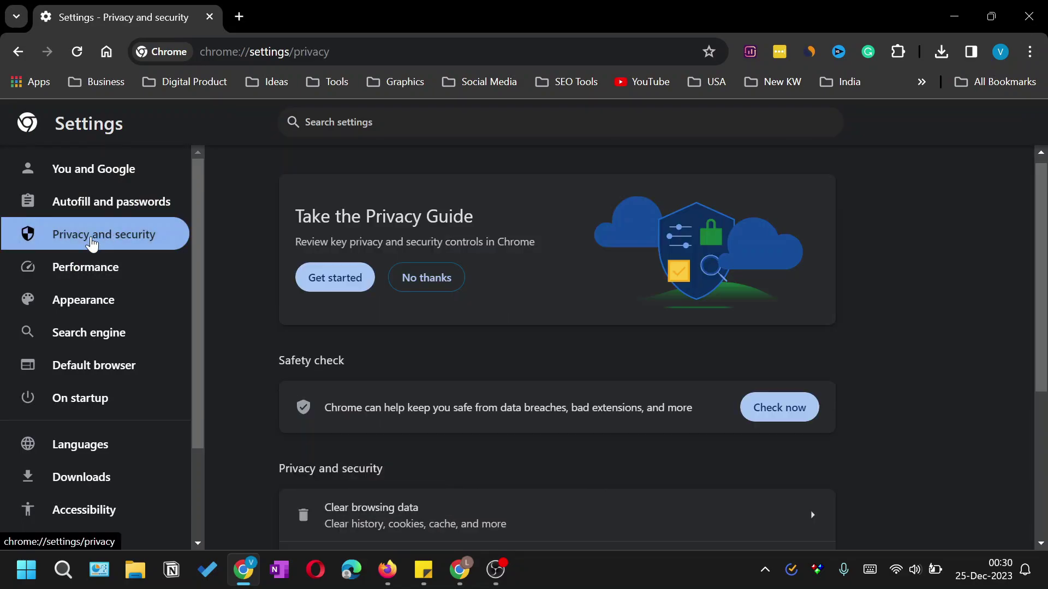
{"action": "scroll", "coordinate": [346, 297], "scroll_direction": "down", "scroll_amount": 5}
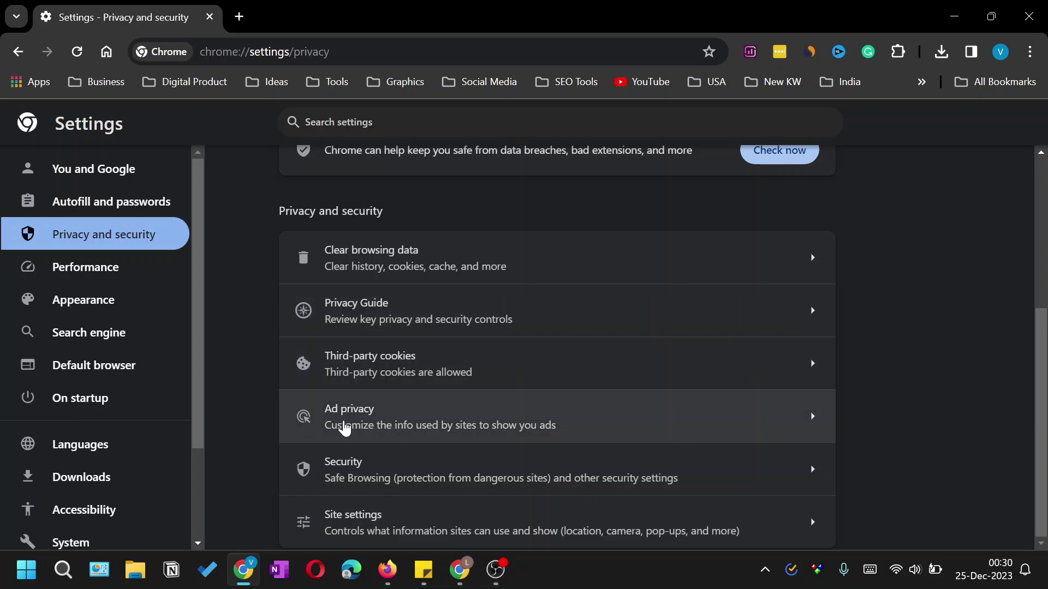
{"action": "left_click", "coordinate": [345, 427]}
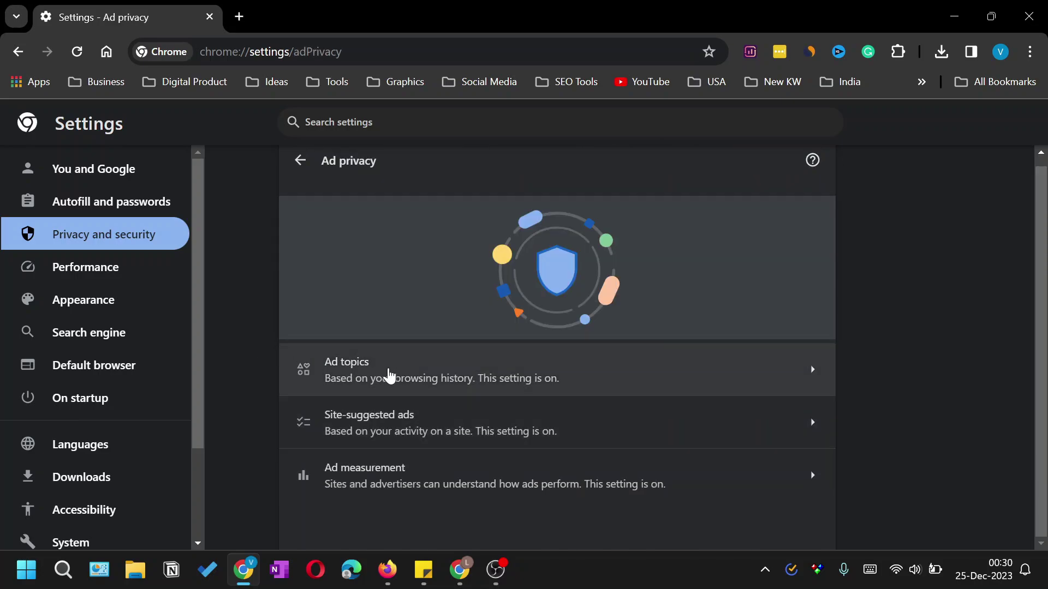
Review the Ad topics settings page
{"action": "left_click", "coordinate": [388, 369]}
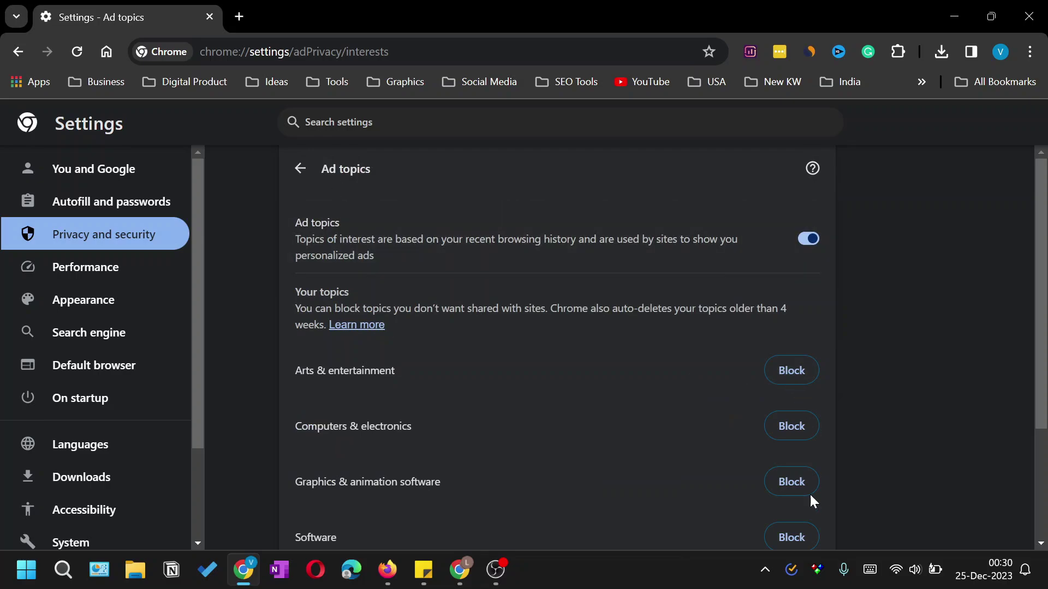
{"action": "left_click", "coordinate": [300, 169]}
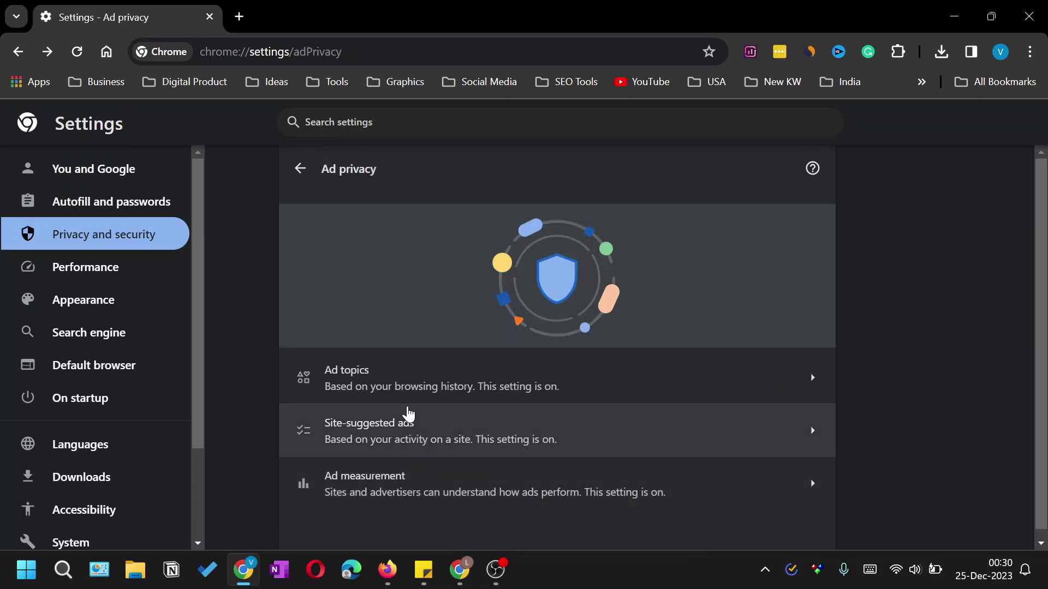
{"action": "left_click", "coordinate": [379, 352]}
{"action": "scroll", "coordinate": [635, 324], "scroll_direction": "down", "scroll_amount": 3}
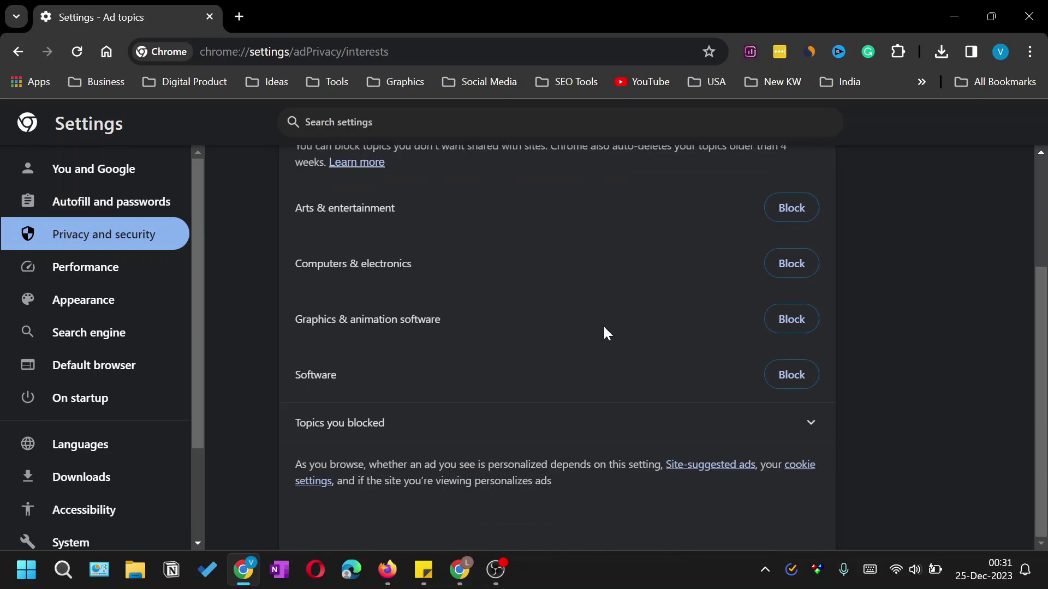
{"action": "scroll", "coordinate": [434, 267], "scroll_direction": "up", "scroll_amount": 3}
{"action": "left_click", "coordinate": [305, 168]}
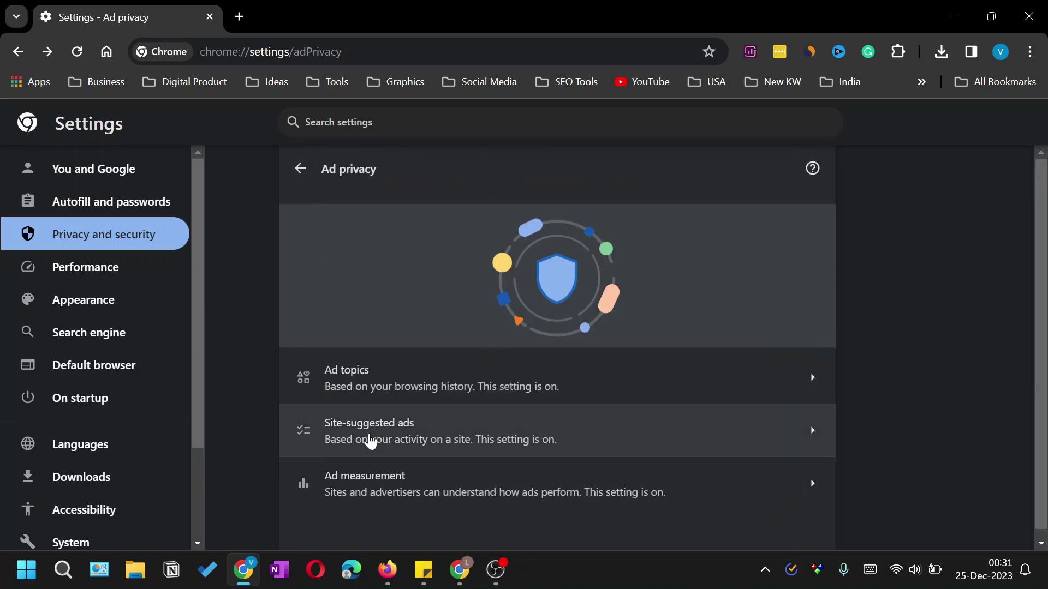
Review Site-suggested ads, including its blocked sites, and Ad measurement, then return to Privacy and security
{"action": "left_click", "coordinate": [410, 431]}
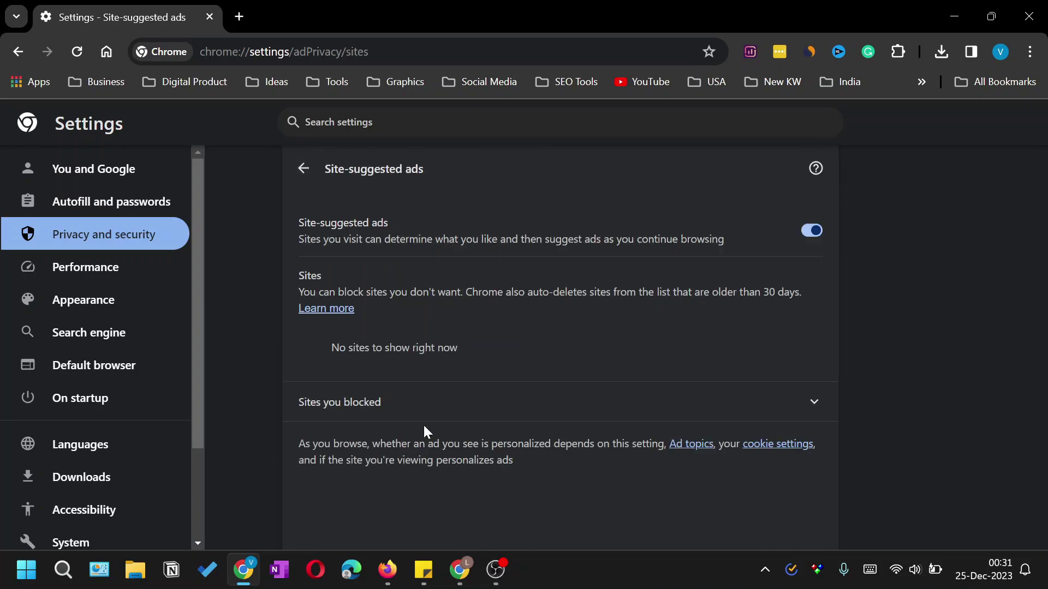
{"action": "left_click", "coordinate": [813, 408]}
{"action": "scroll", "coordinate": [926, 300], "scroll_direction": "down", "scroll_amount": 1}
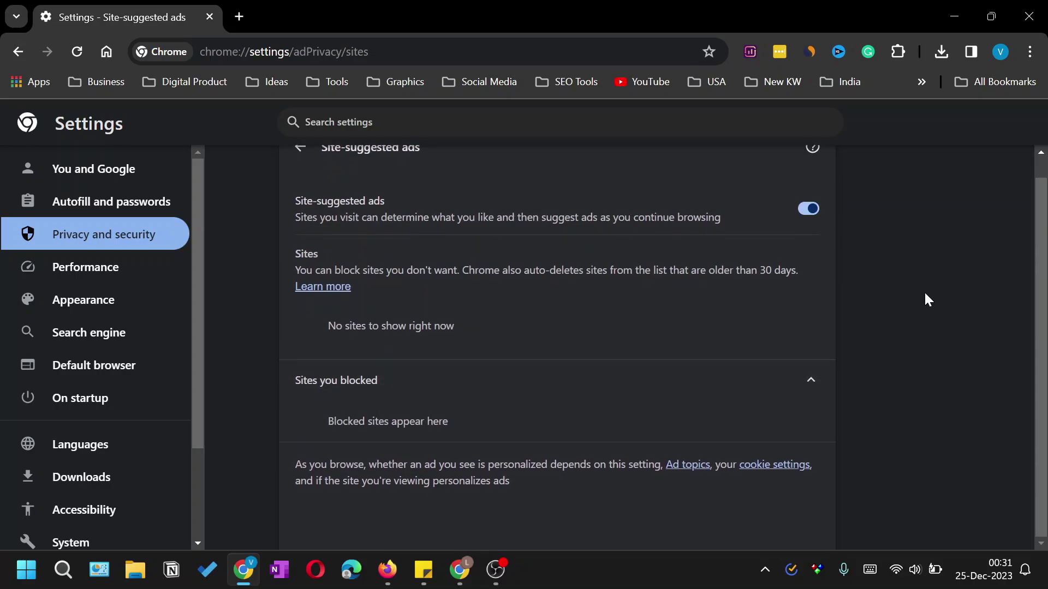
{"action": "scroll", "coordinate": [640, 419], "scroll_direction": "up", "scroll_amount": 1}
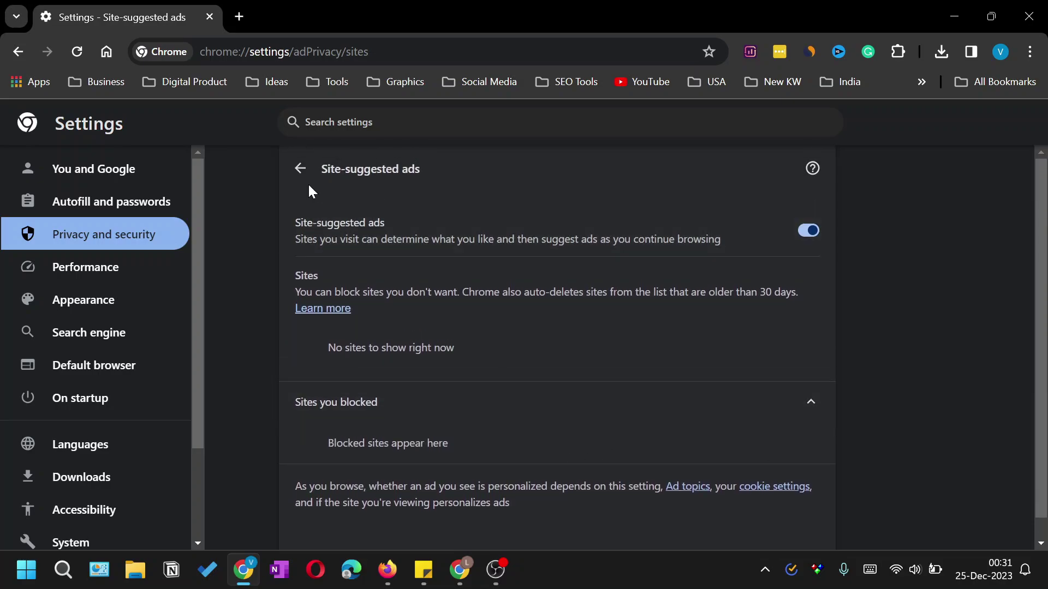
{"action": "left_click", "coordinate": [301, 169]}
{"action": "left_click", "coordinate": [398, 480]}
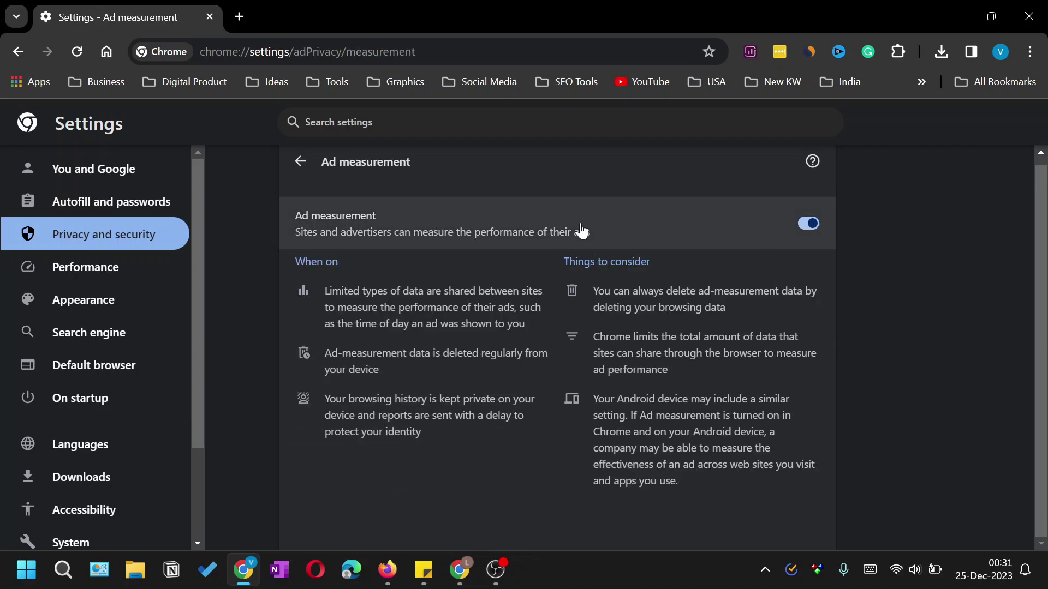
{"action": "left_click", "coordinate": [300, 162]}
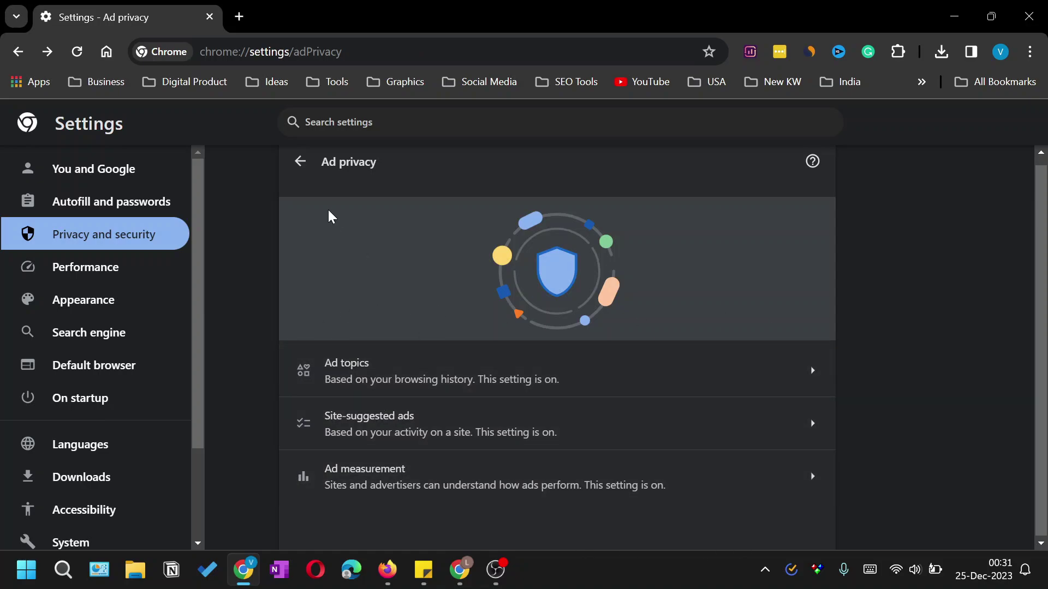
{"action": "left_click", "coordinate": [300, 162]}
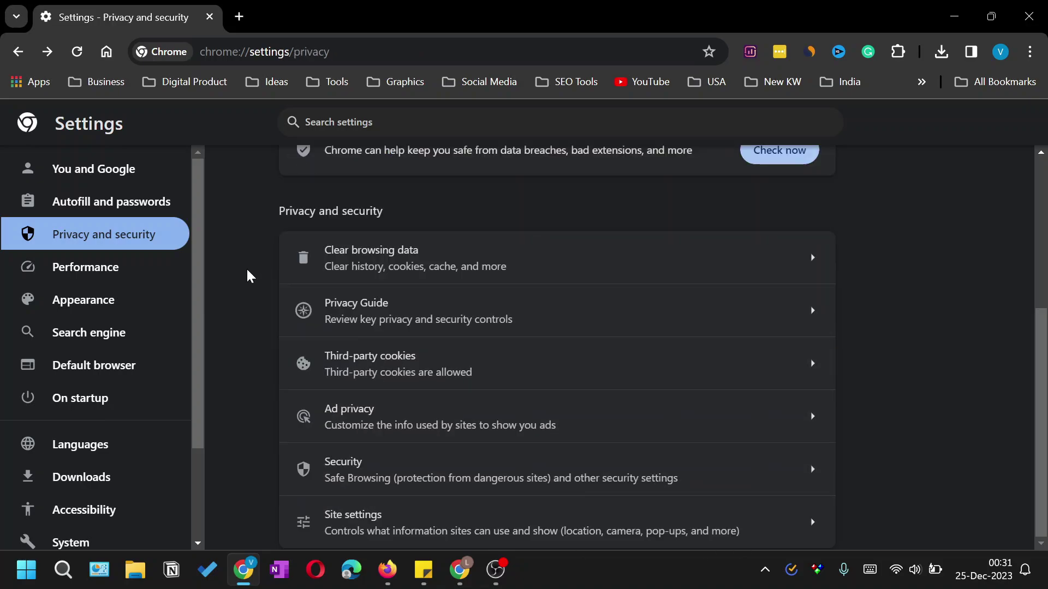